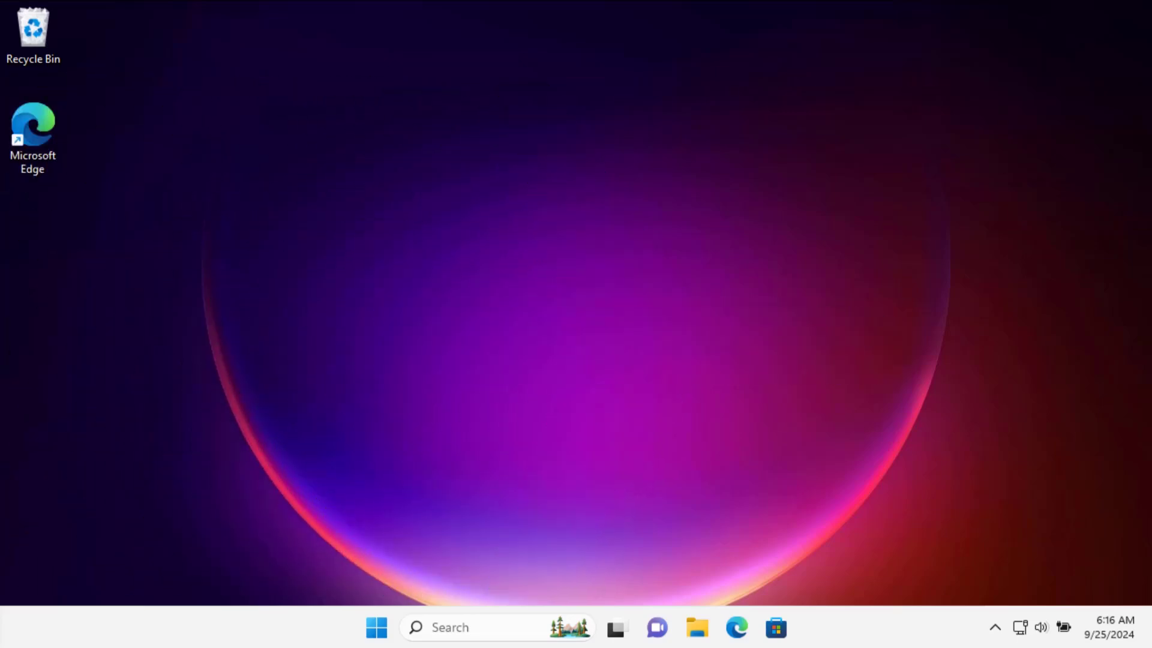
# Check the Airplane mode settings under Network & internet, then close Settings
pyautogui.click(374, 627)
pyautogui.click(792, 200)
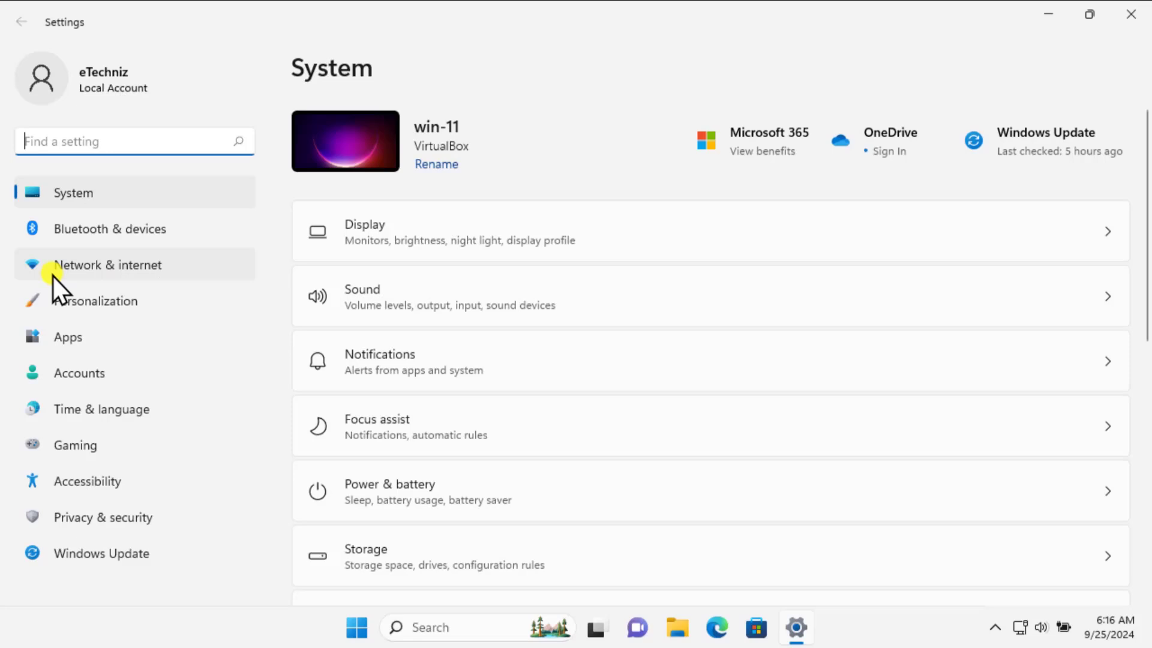
pyautogui.click(164, 268)
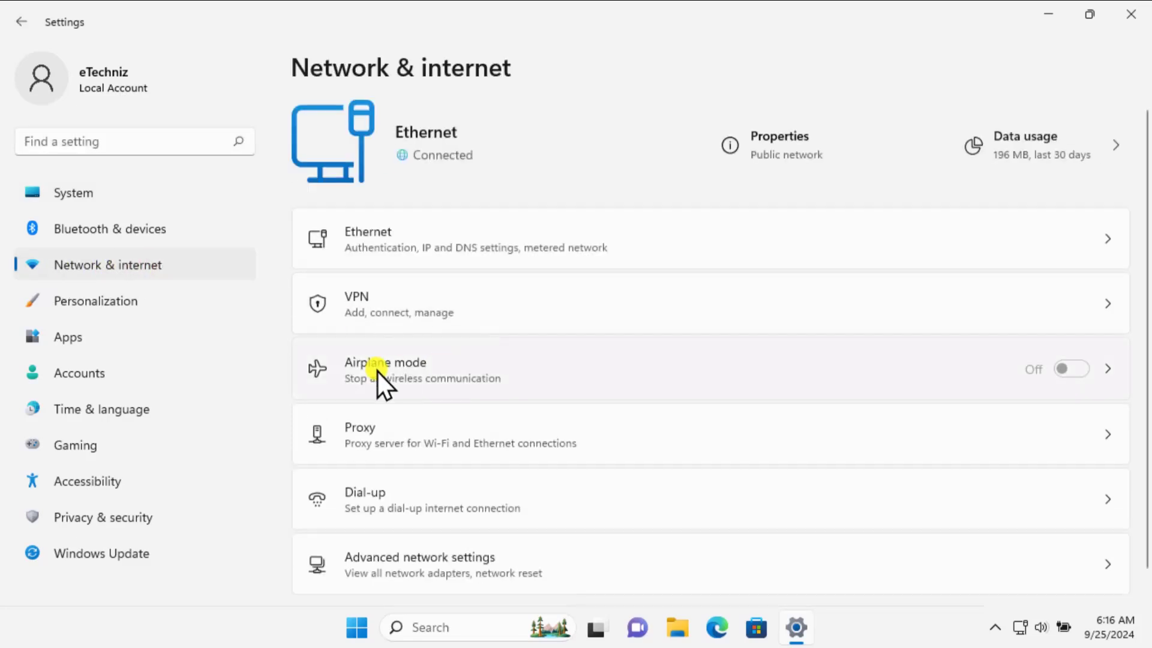
pyautogui.click(1083, 369)
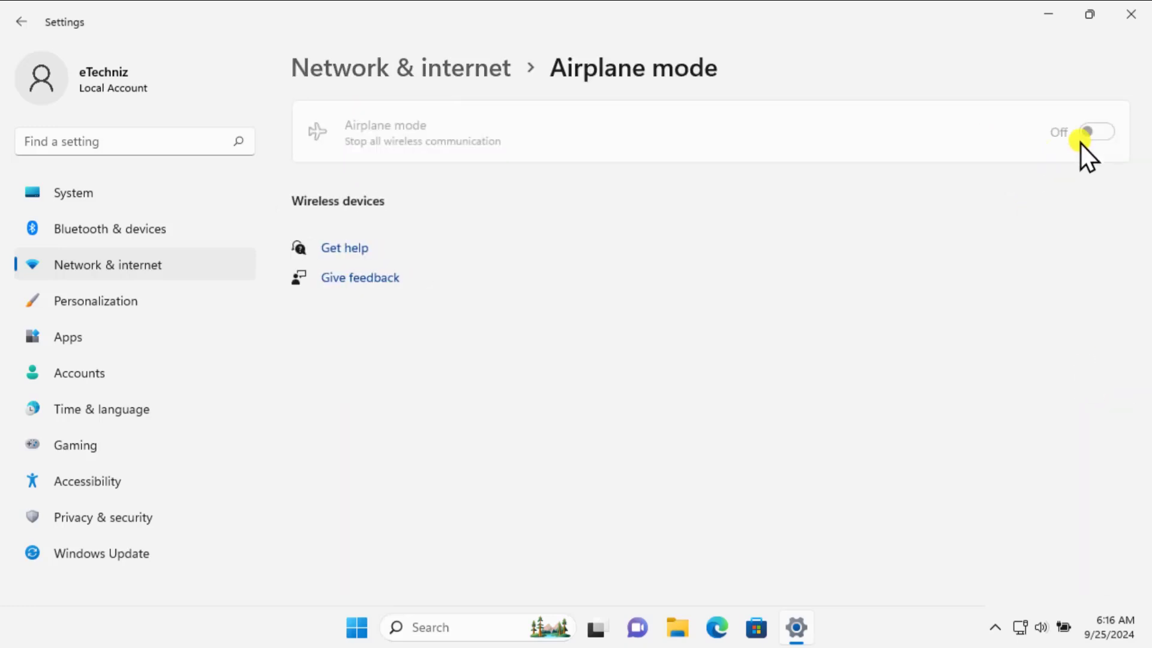
pyautogui.click(1131, 15)
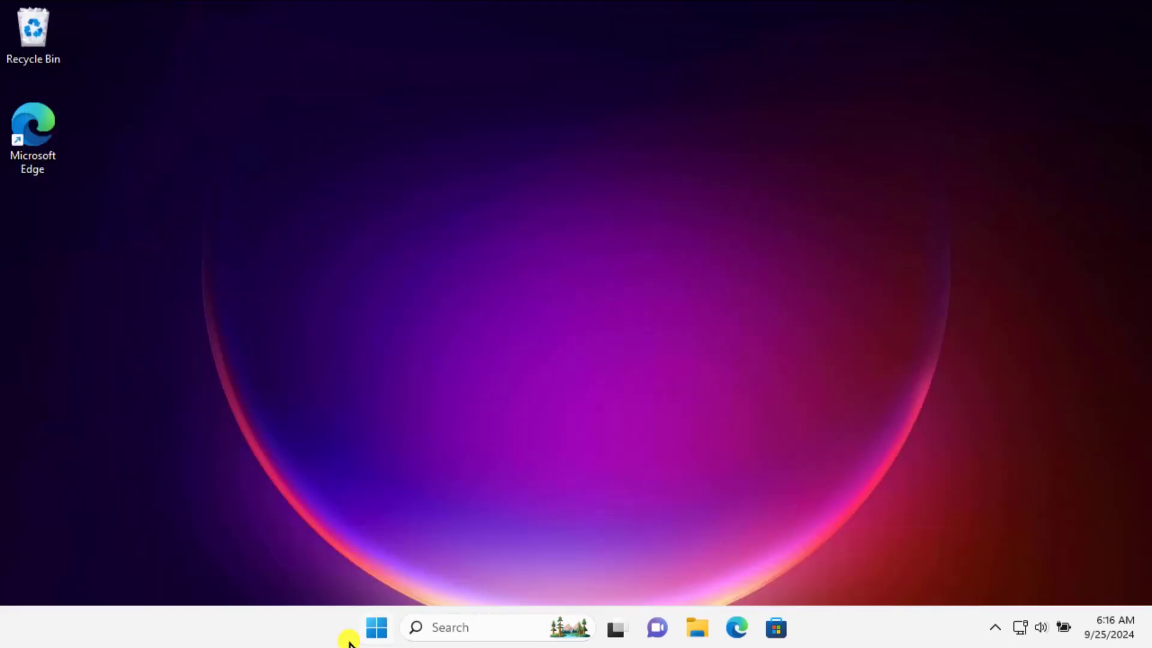
# Disable and re-enable the Ethernet adapter in Advanced network settings, then close Settings
pyautogui.click(377, 628)
pyautogui.click(787, 199)
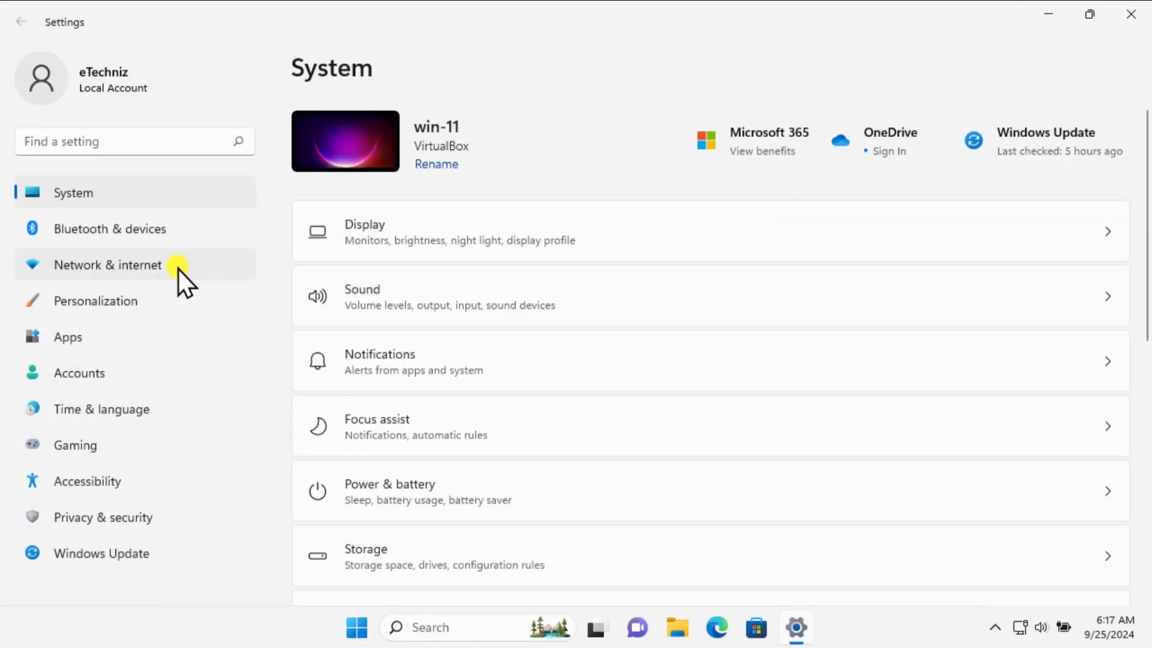
pyautogui.click(176, 269)
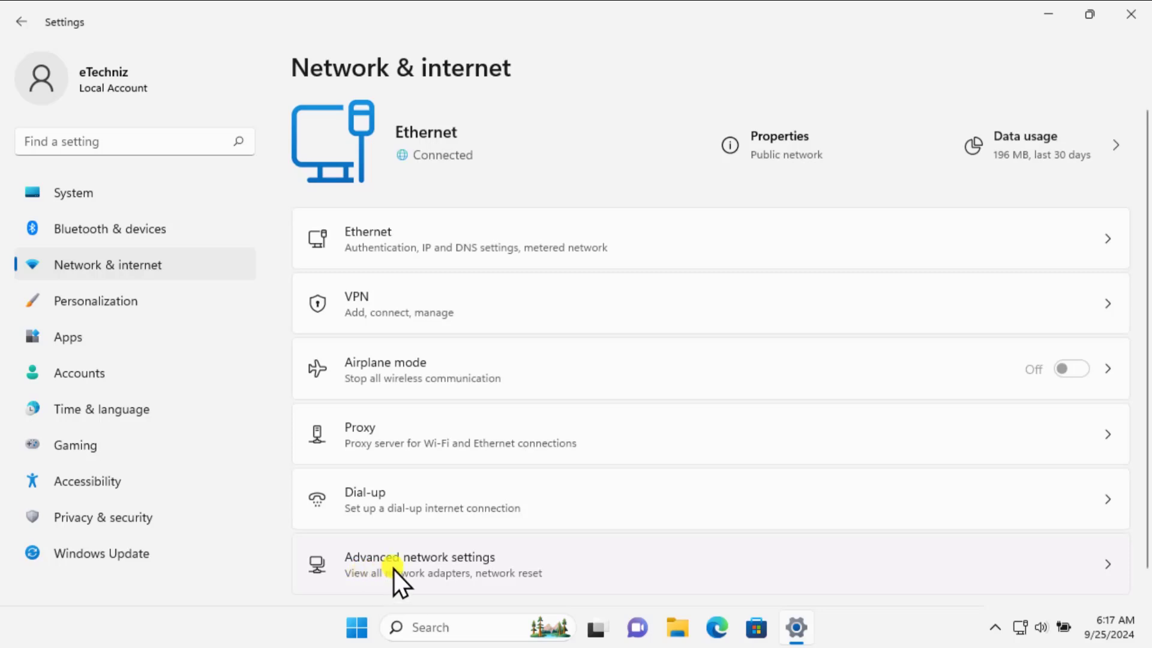
pyautogui.click(614, 567)
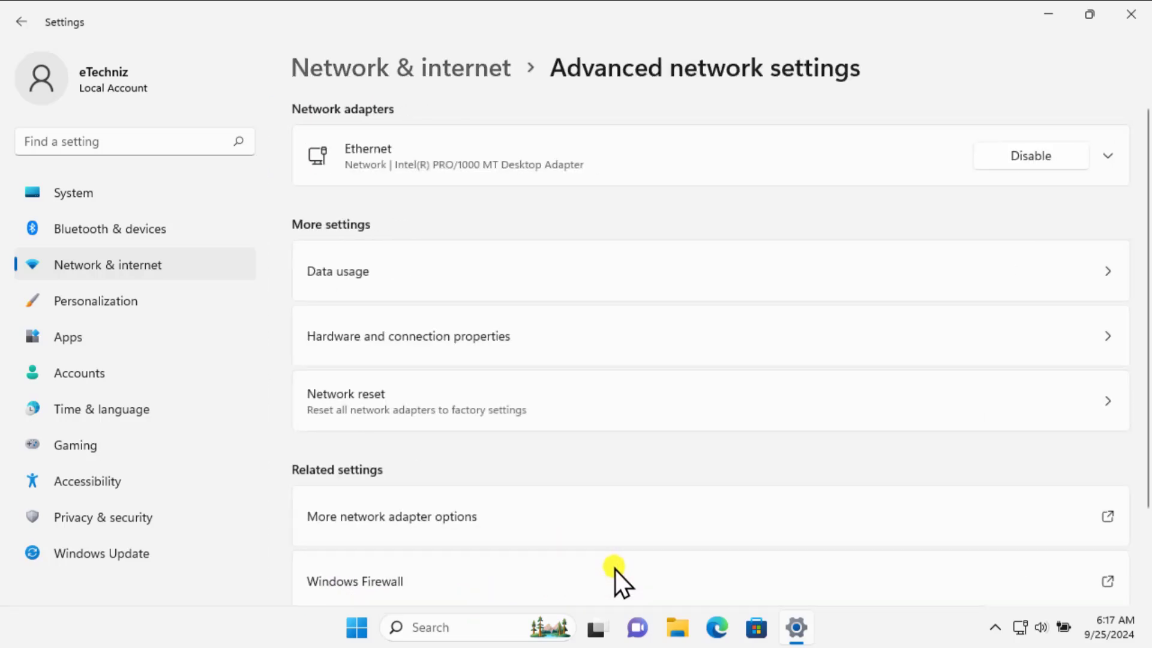
pyautogui.click(1039, 161)
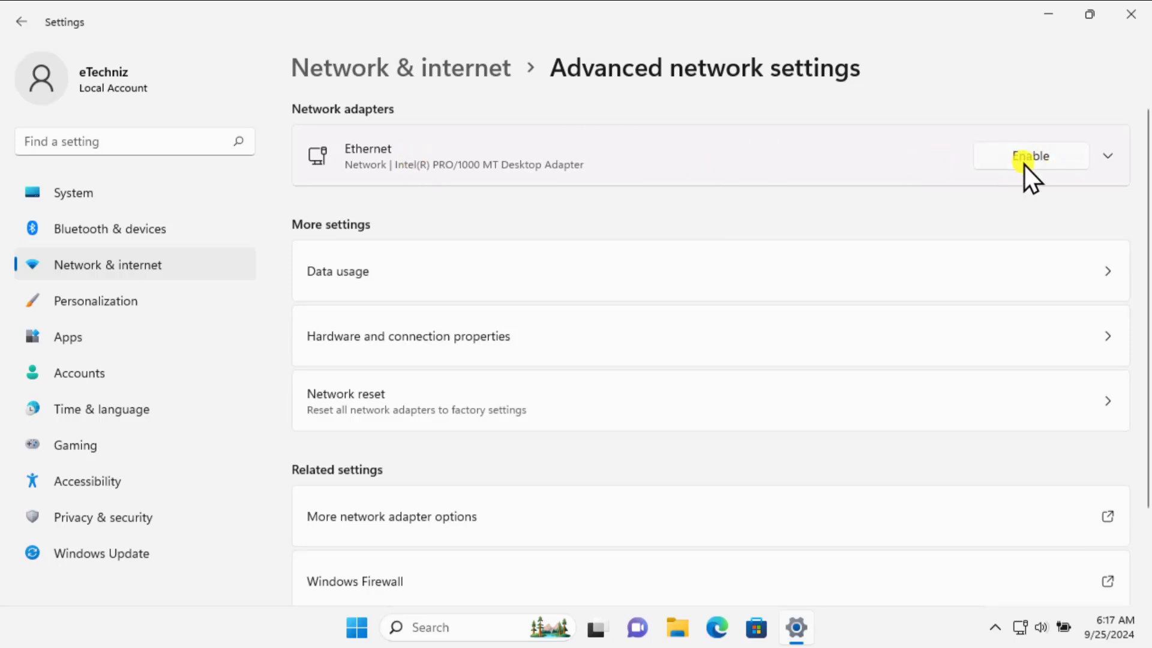
pyautogui.click(1026, 161)
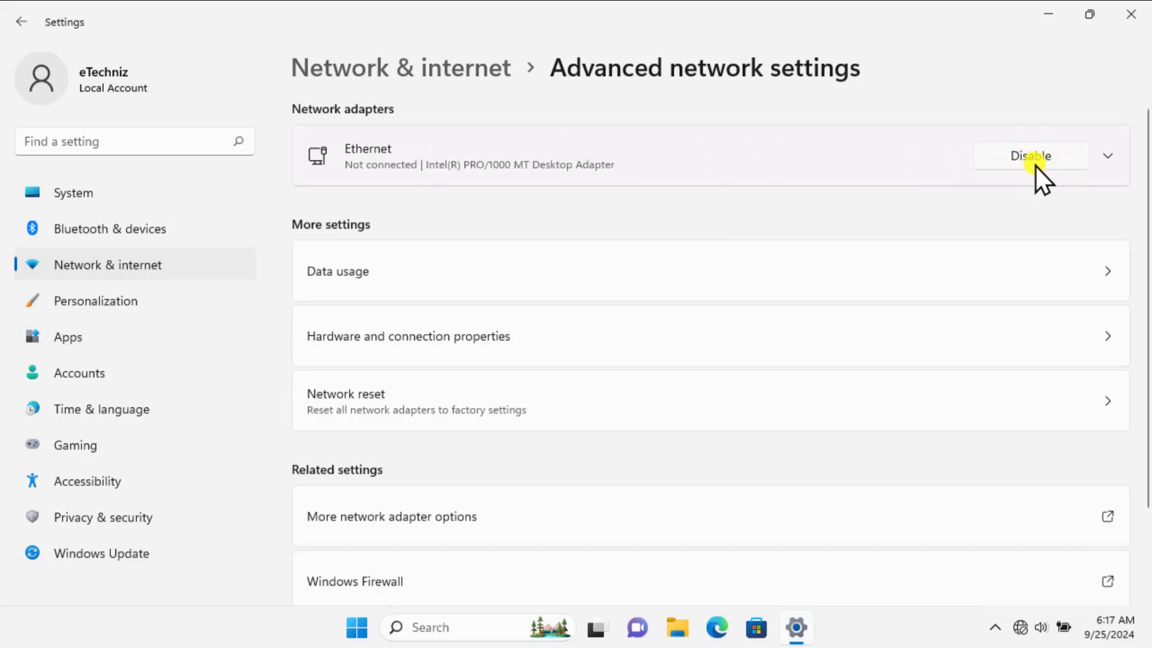
pyautogui.click(1131, 14)
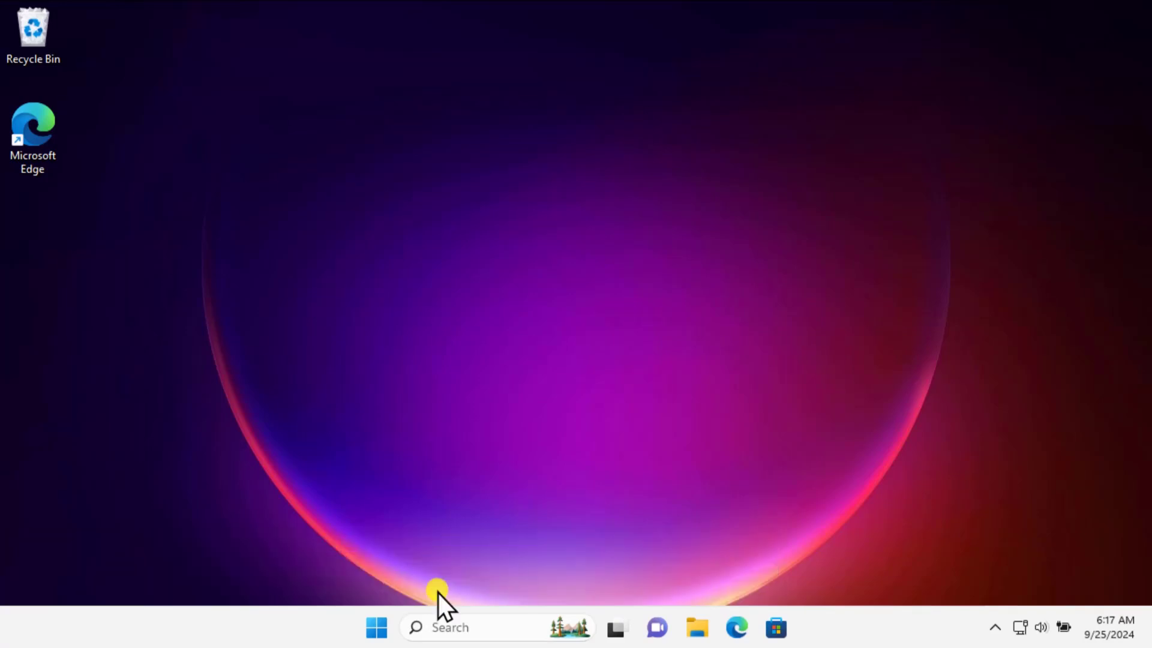
pyautogui.click(378, 629)
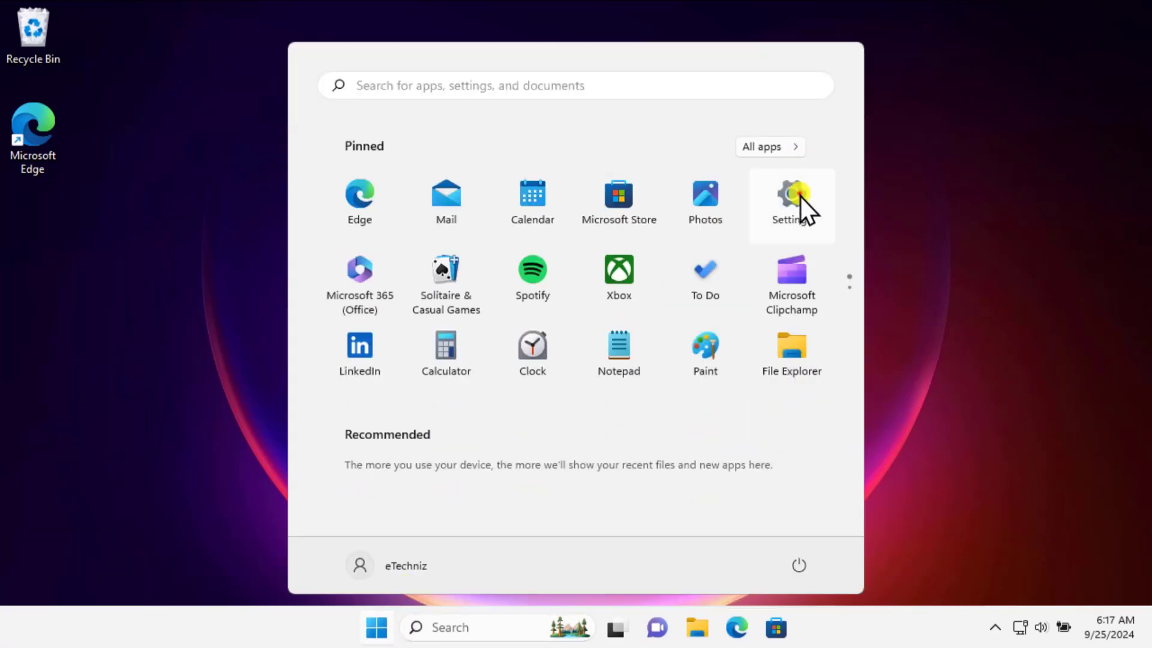
pyautogui.click(796, 196)
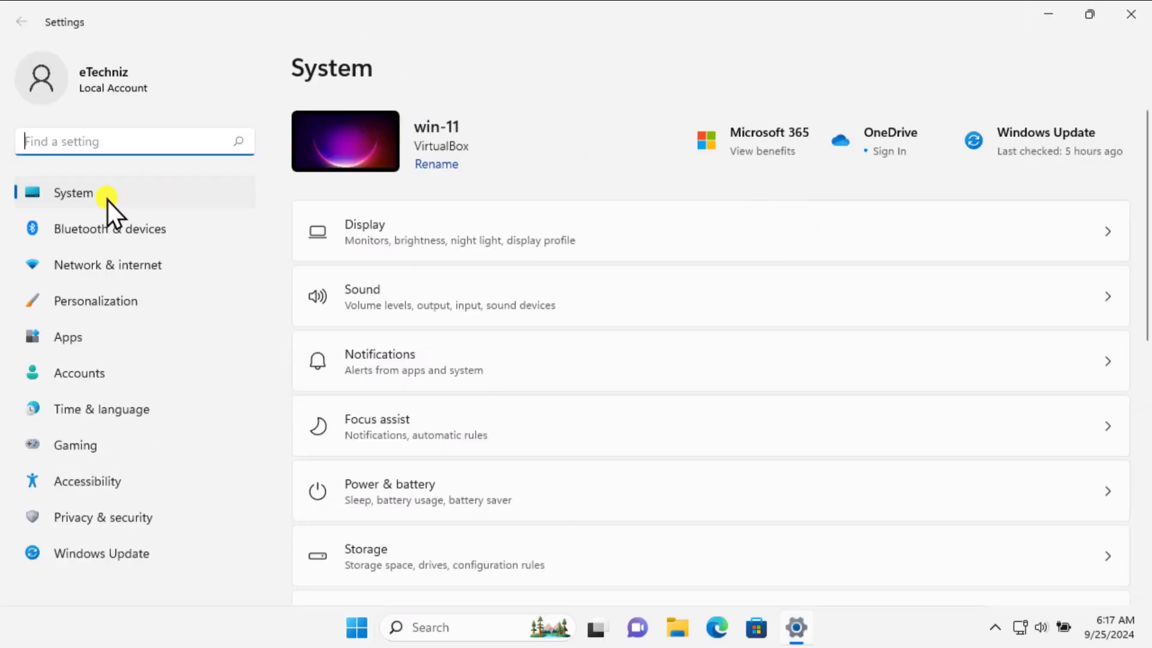
pyautogui.scroll(-7, 502, 318)
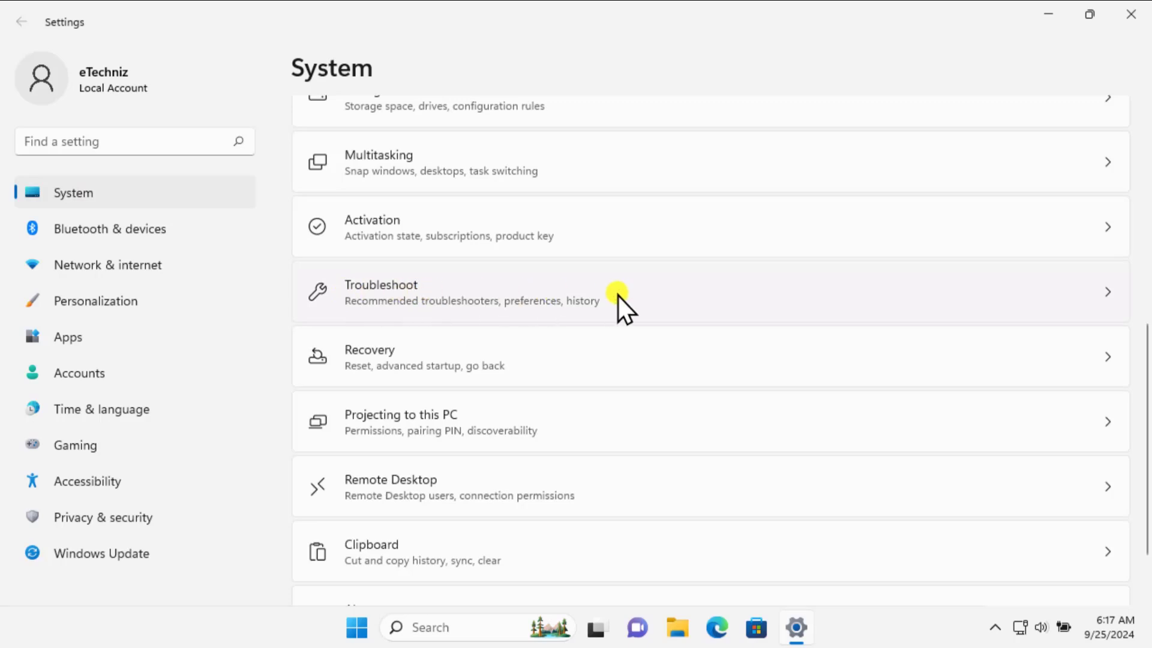
pyautogui.click(621, 296)
pyautogui.click(514, 370)
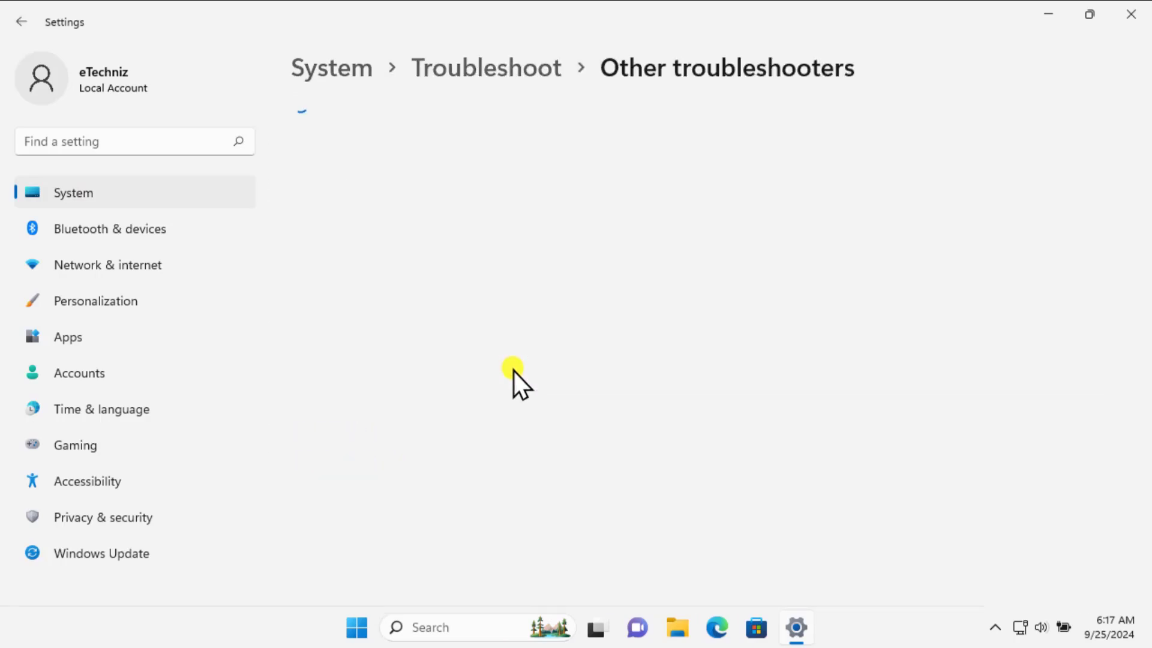
pyautogui.scroll(-10, 747, 246)
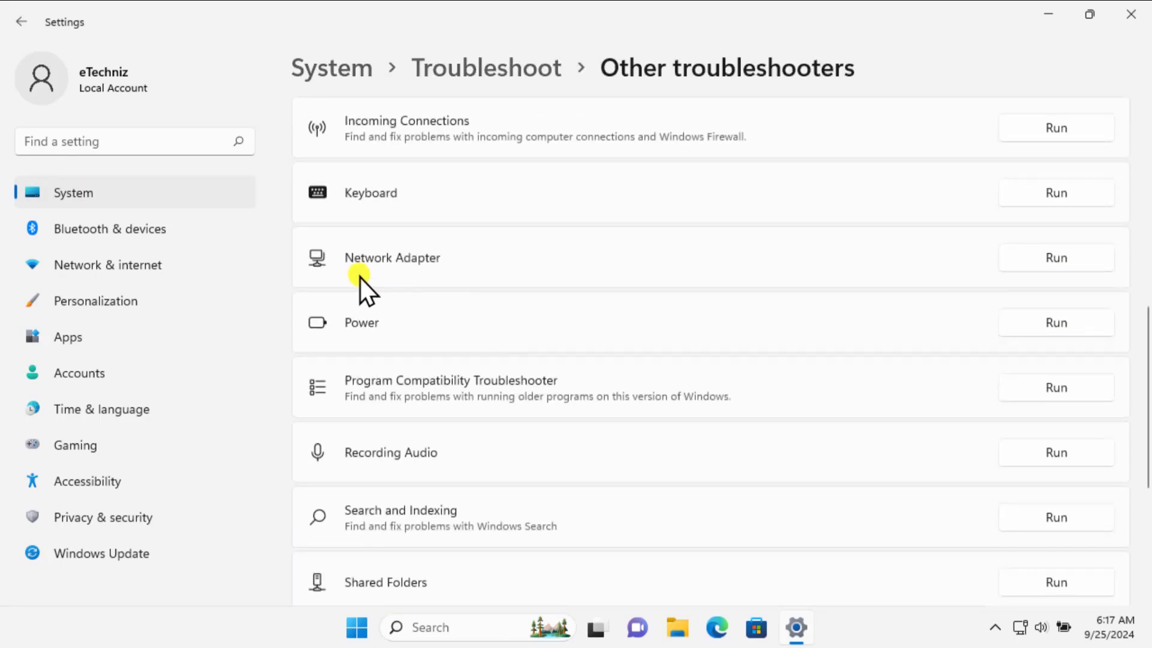
pyautogui.click(1035, 264)
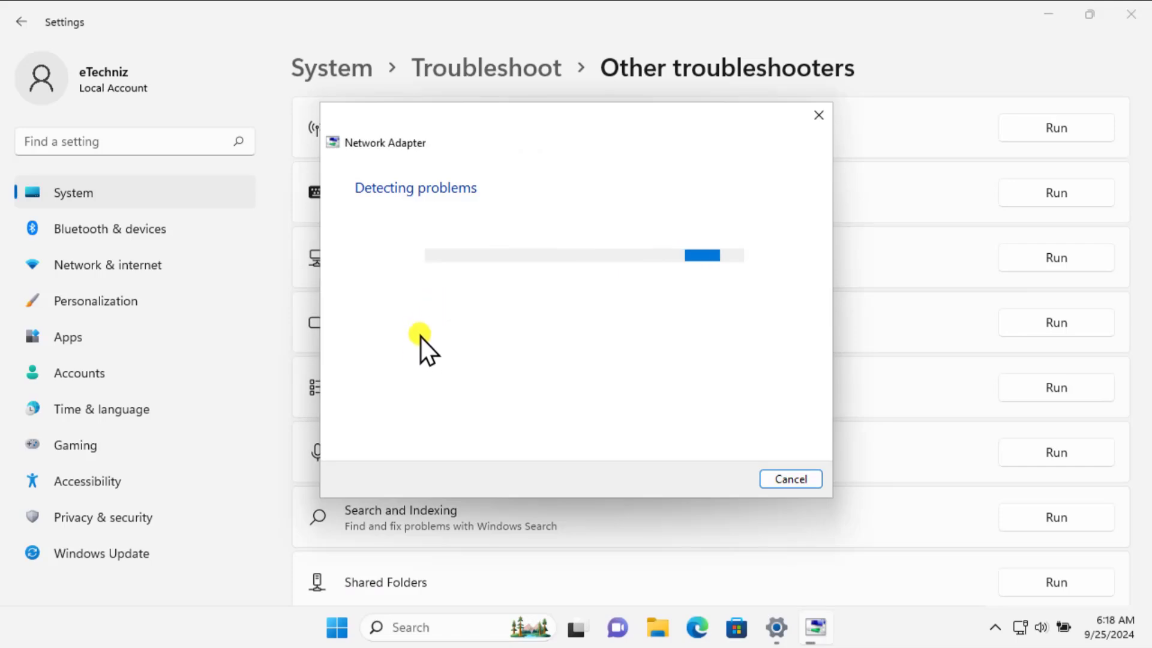
pyautogui.click(820, 115)
pyautogui.click(1131, 15)
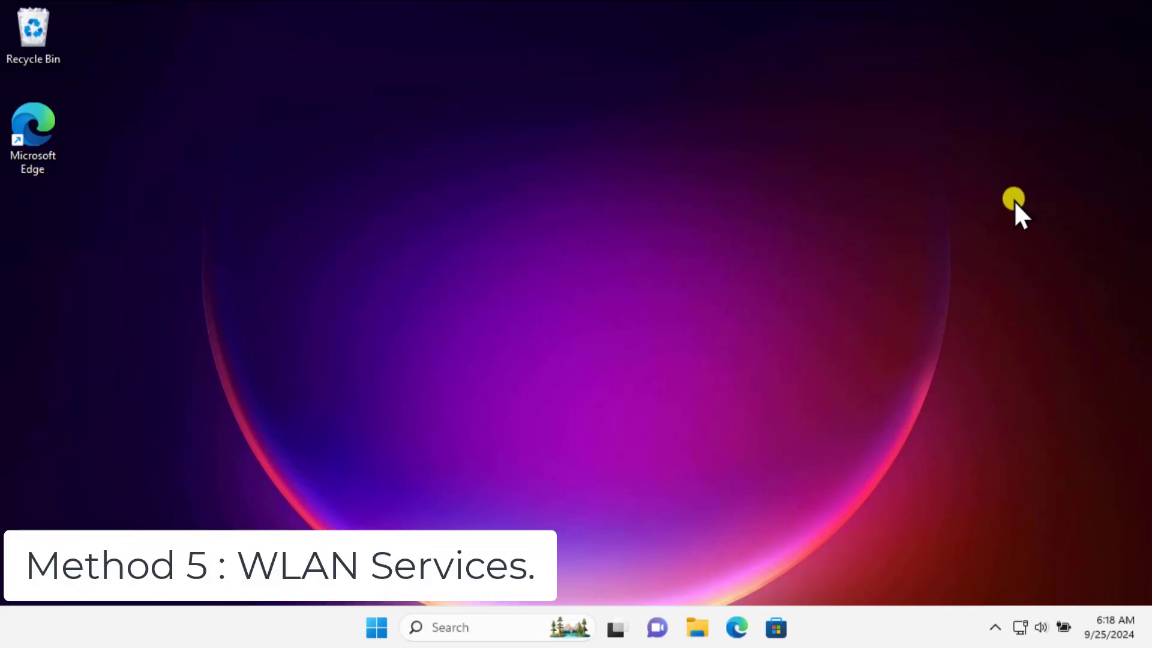
# Search 'ser' and launch Services as administrator
pyautogui.click(458, 627)
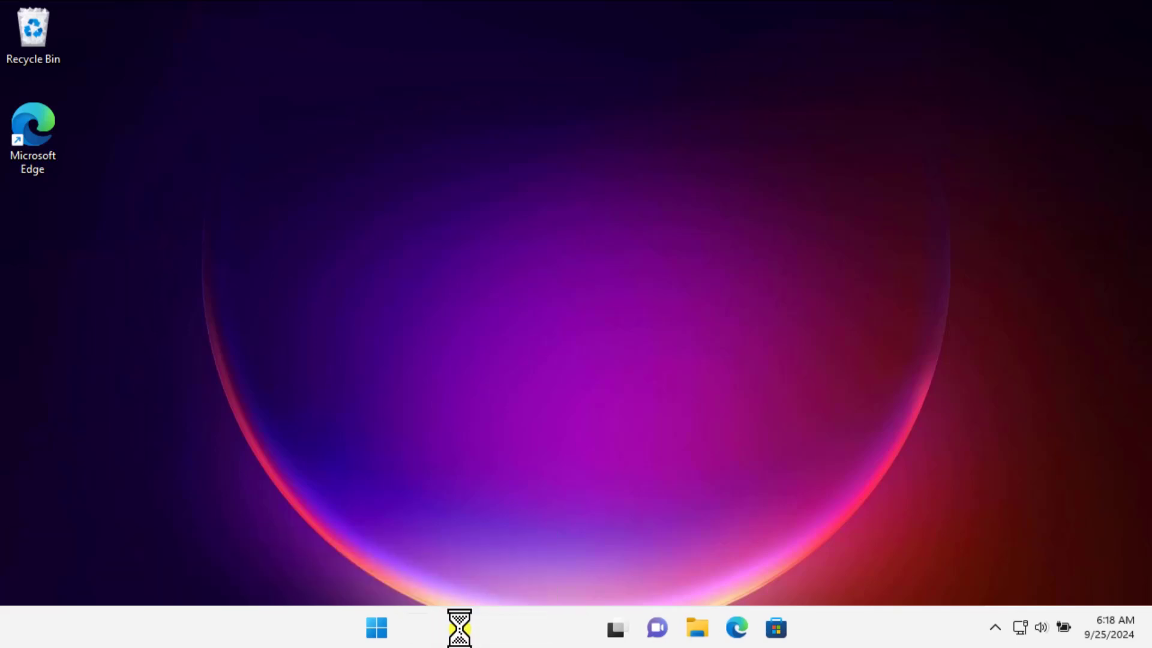
pyautogui.write('ser')
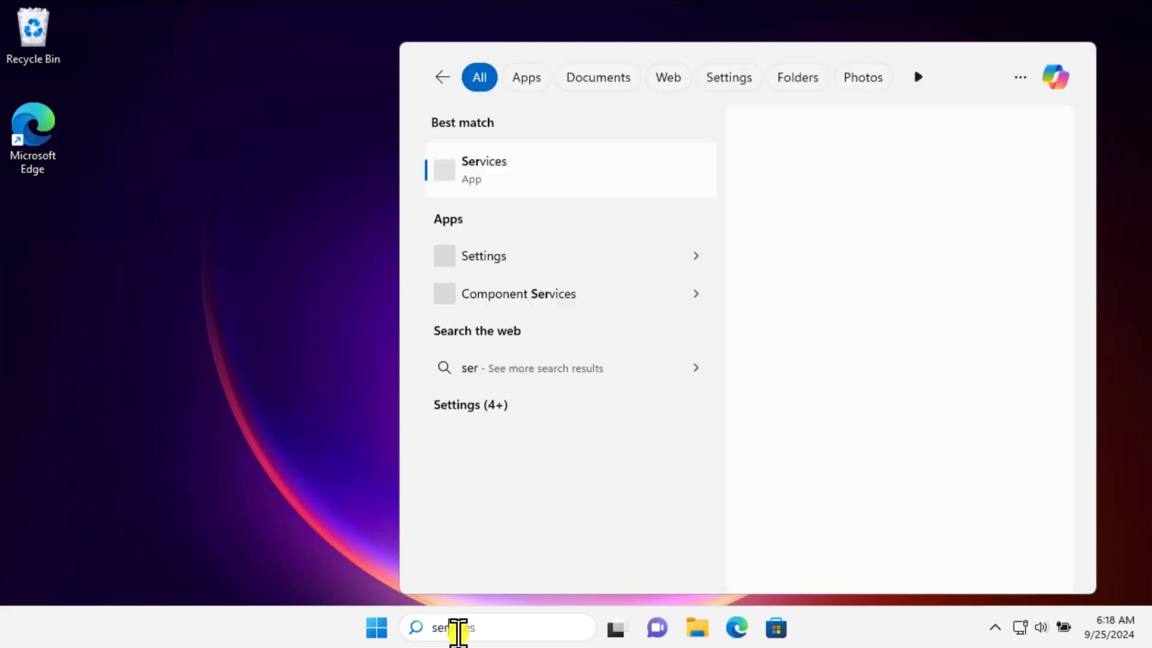
pyautogui.click(784, 329)
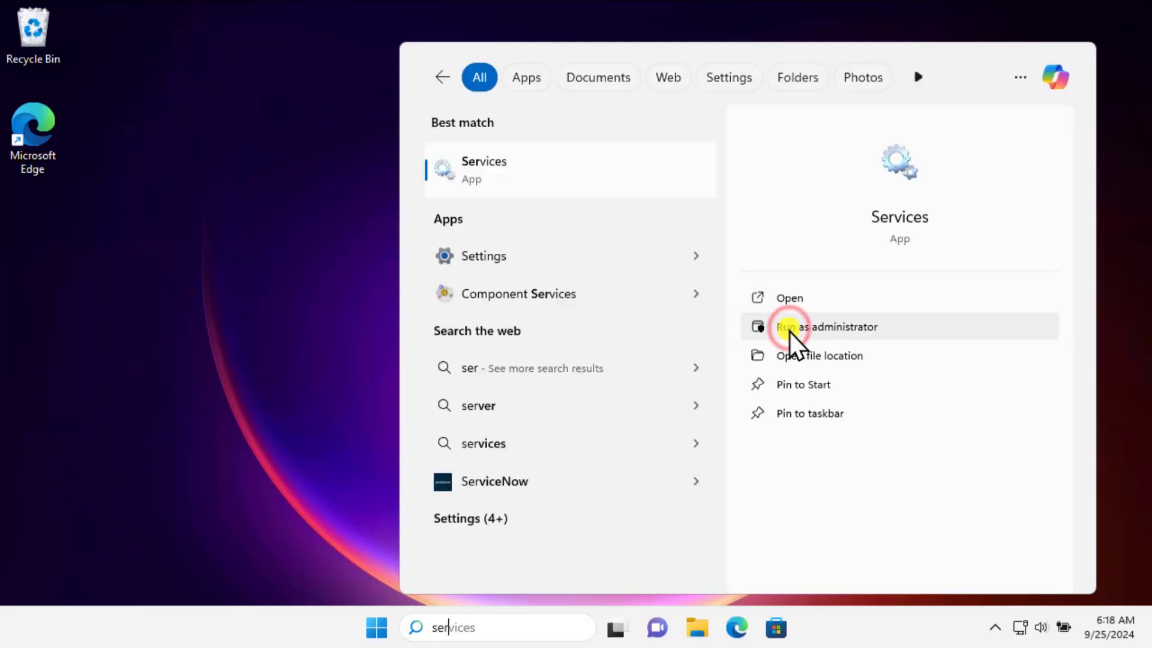
# Jump to the W entries and select WLAN AutoConfig in the services list
pyautogui.click(468, 251)
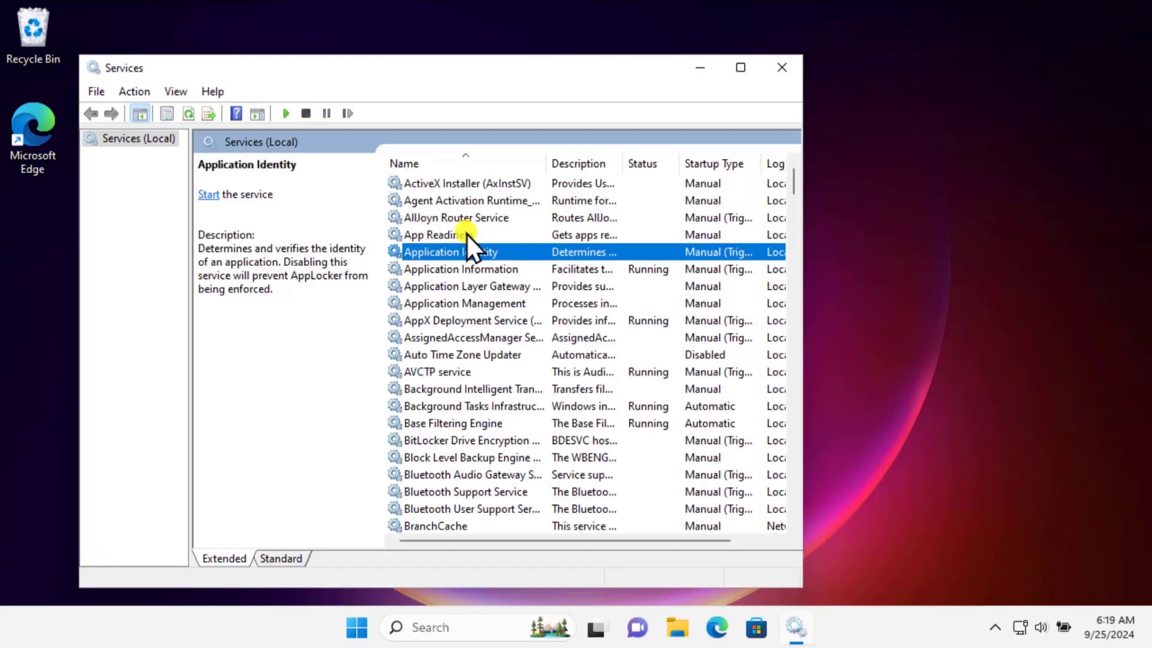
pyautogui.click(571, 288)
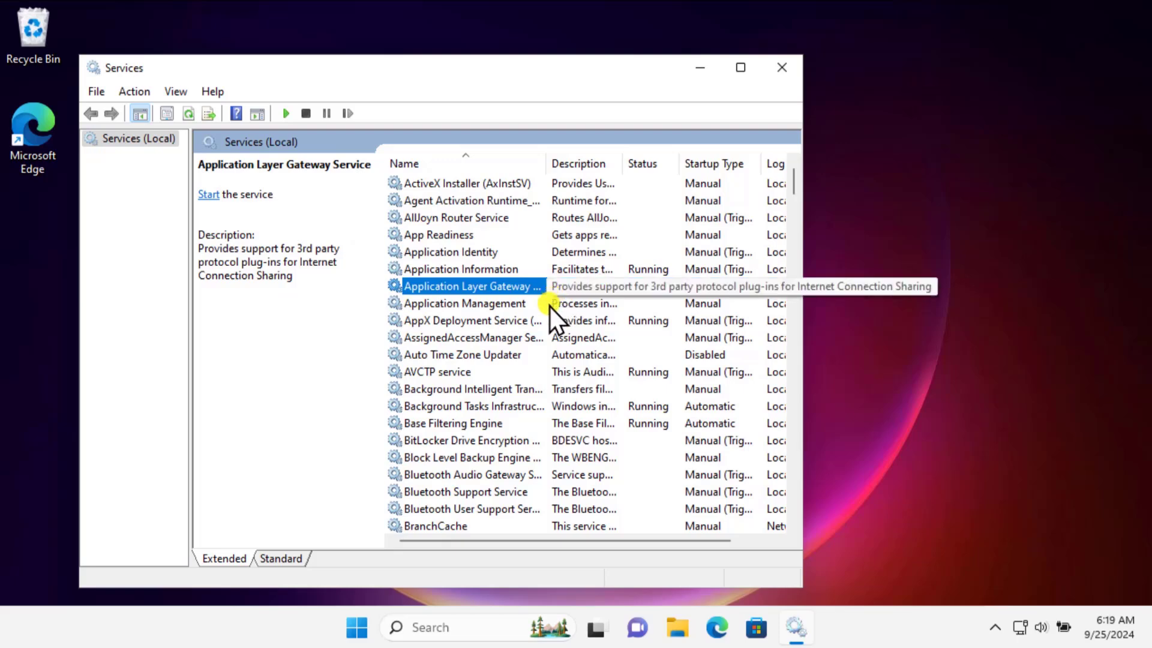
pyautogui.press('w')
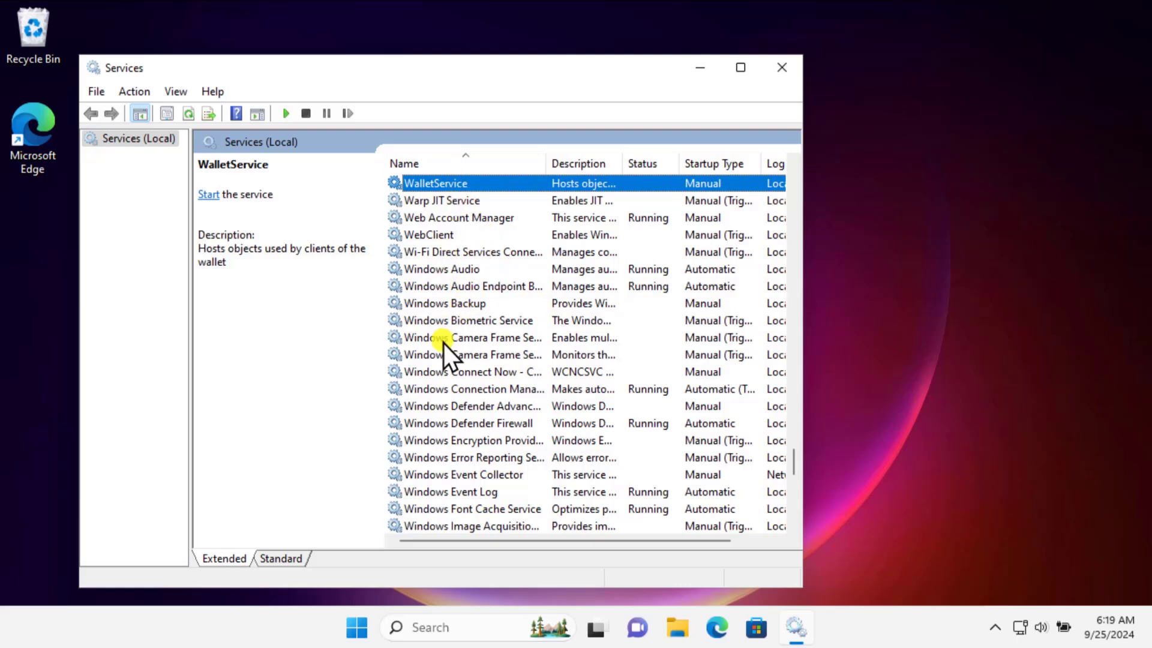
pyautogui.scroll(-11, 458, 358)
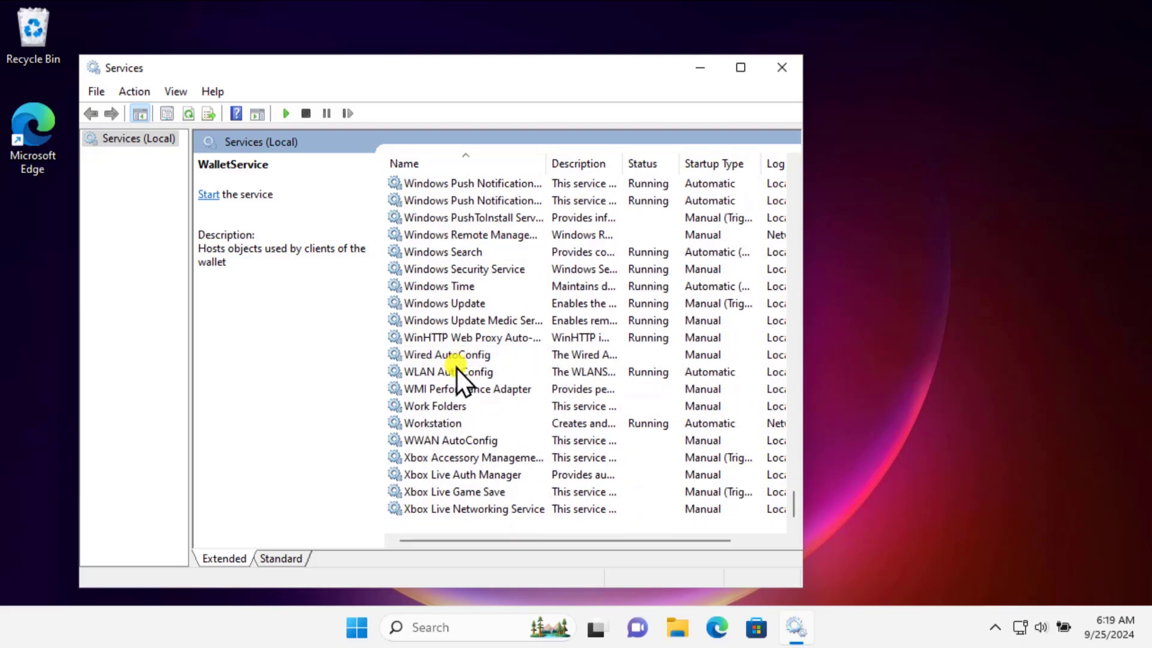
pyautogui.click(427, 373)
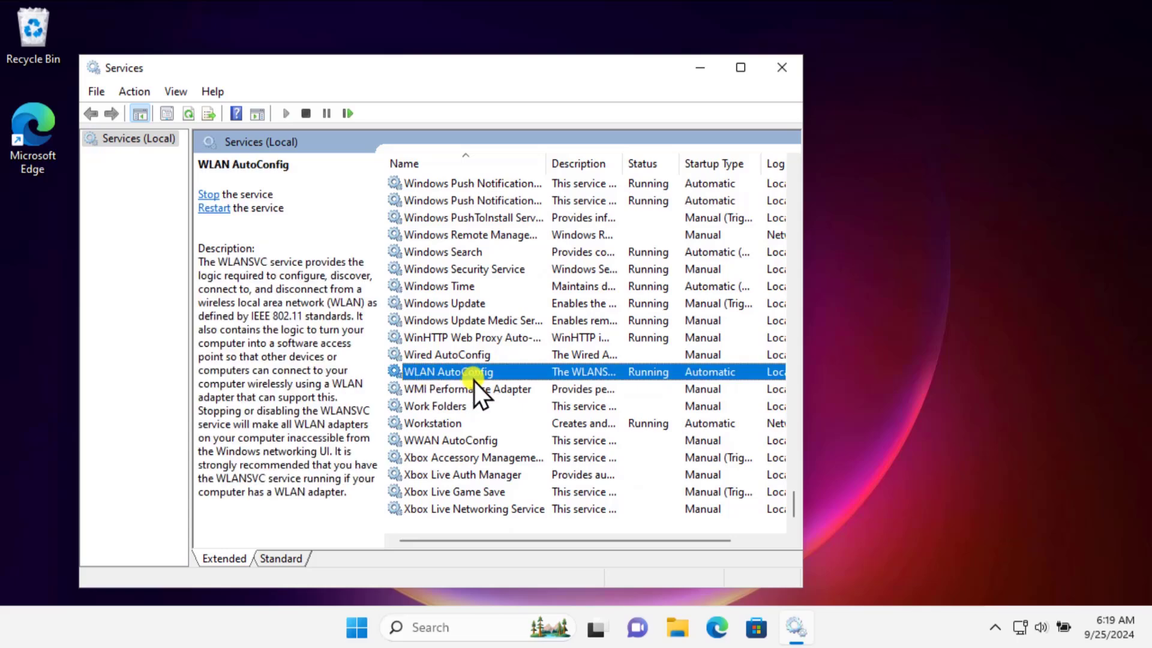
# Keep WLAN AutoConfig's startup type on Automatic, apply and confirm, then close Services
pyautogui.rightClick(526, 376)
pyautogui.click(565, 555)
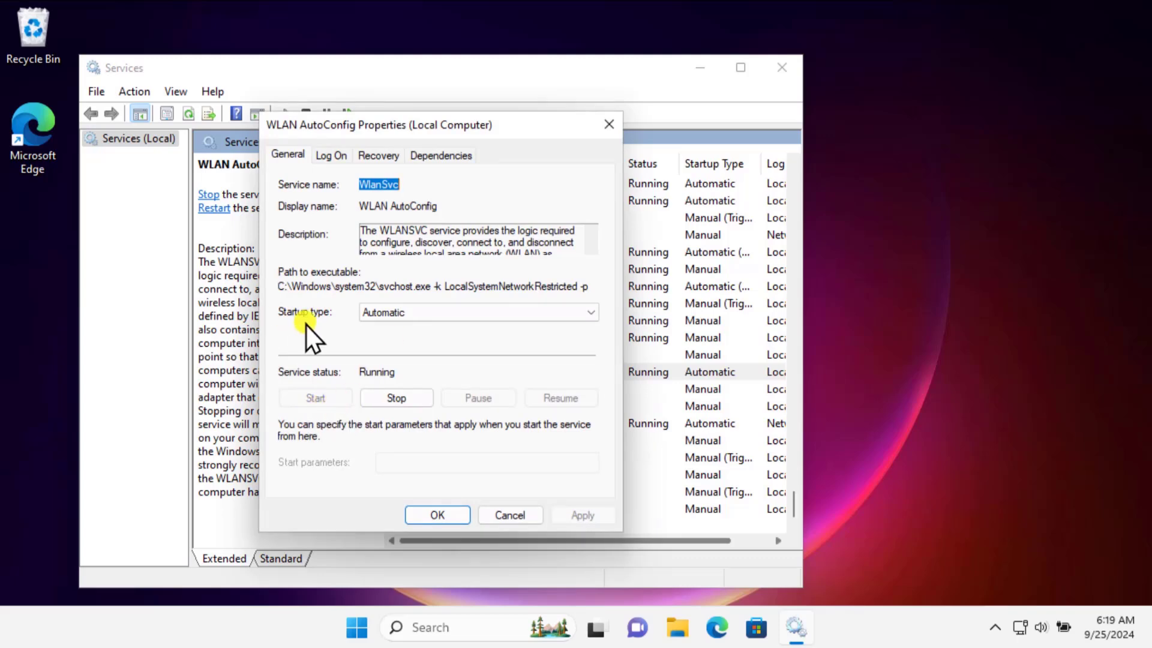
pyautogui.click(431, 311)
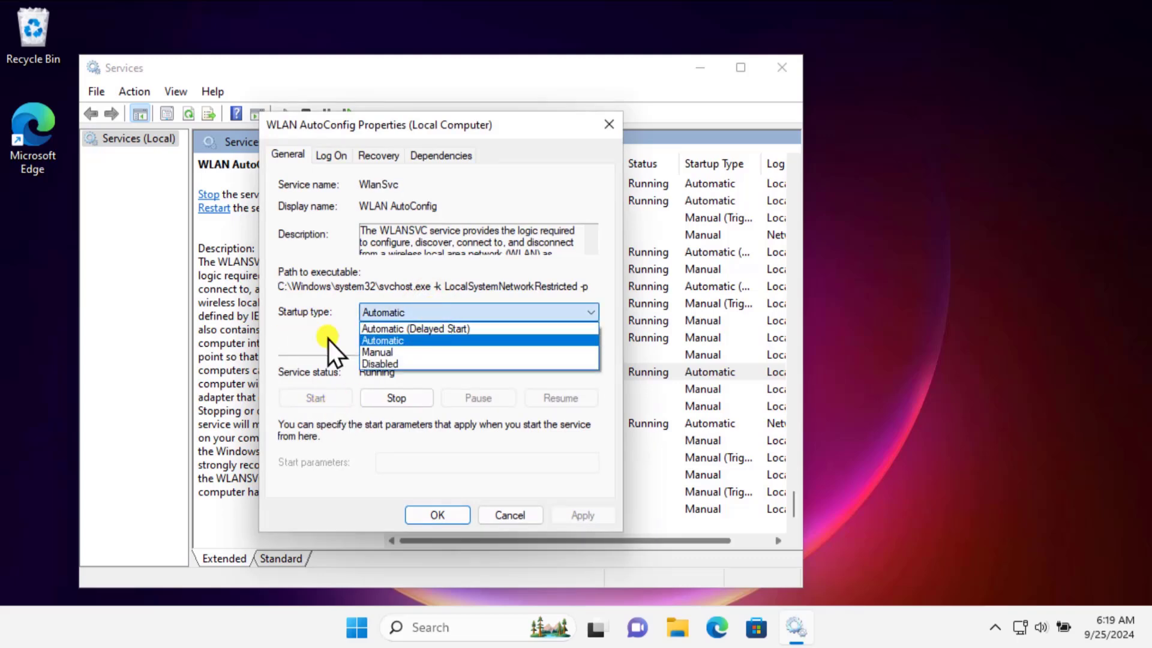
pyautogui.click(396, 316)
pyautogui.click(396, 315)
pyautogui.click(395, 345)
pyautogui.click(599, 516)
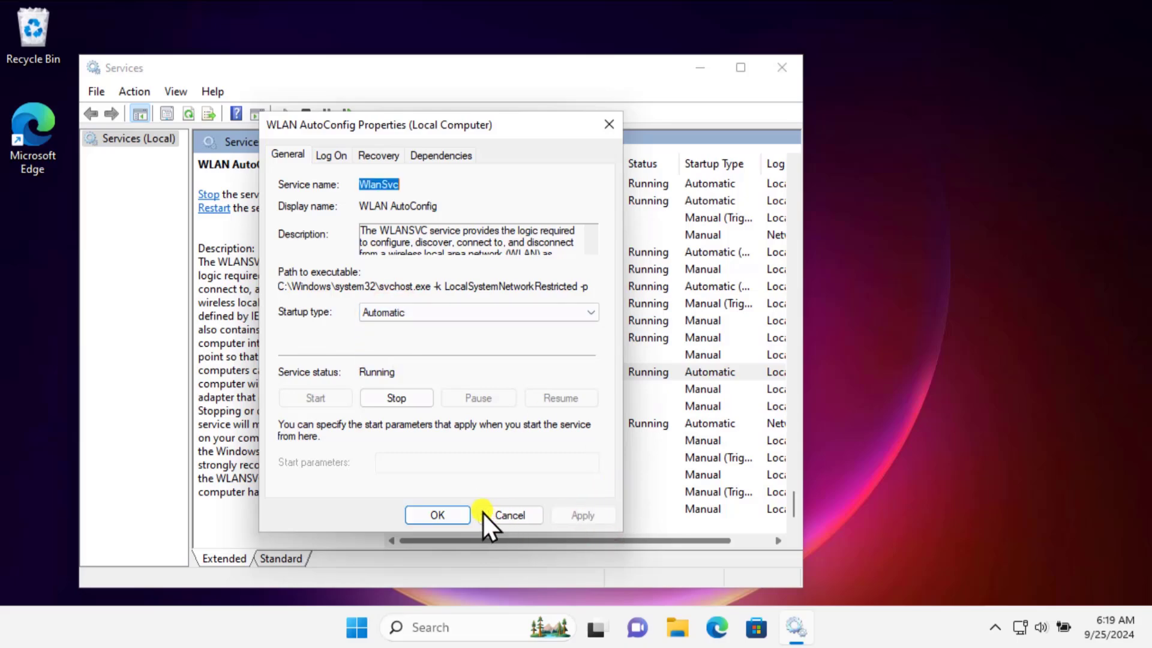
pyautogui.click(450, 514)
pyautogui.click(780, 69)
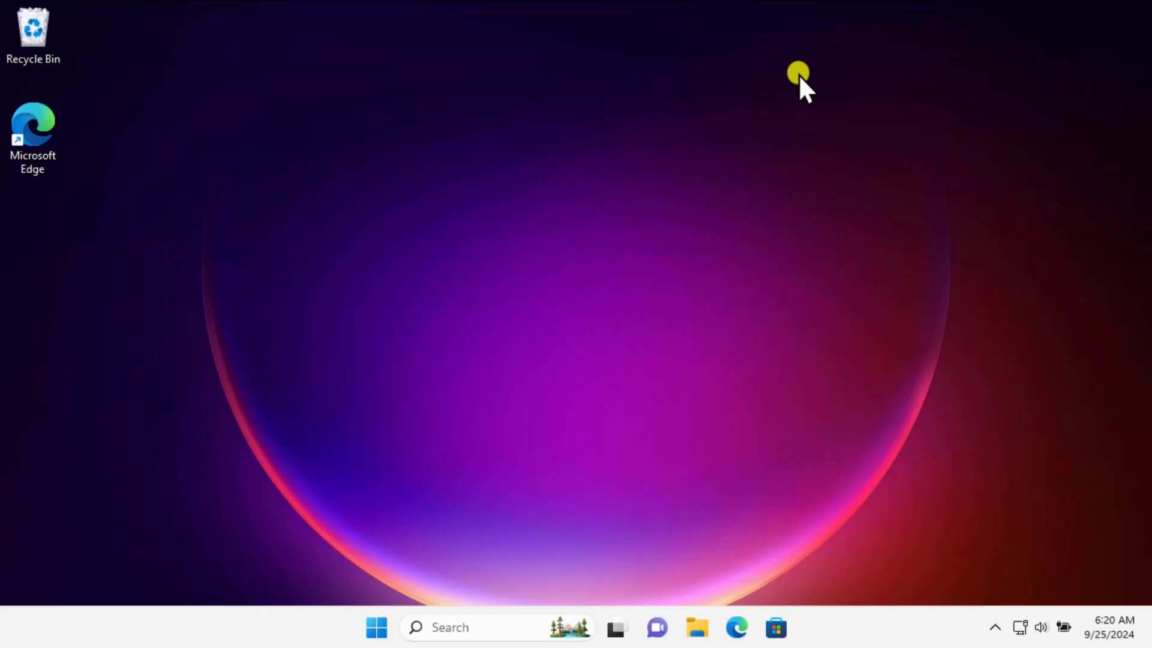
pyautogui.click(377, 629)
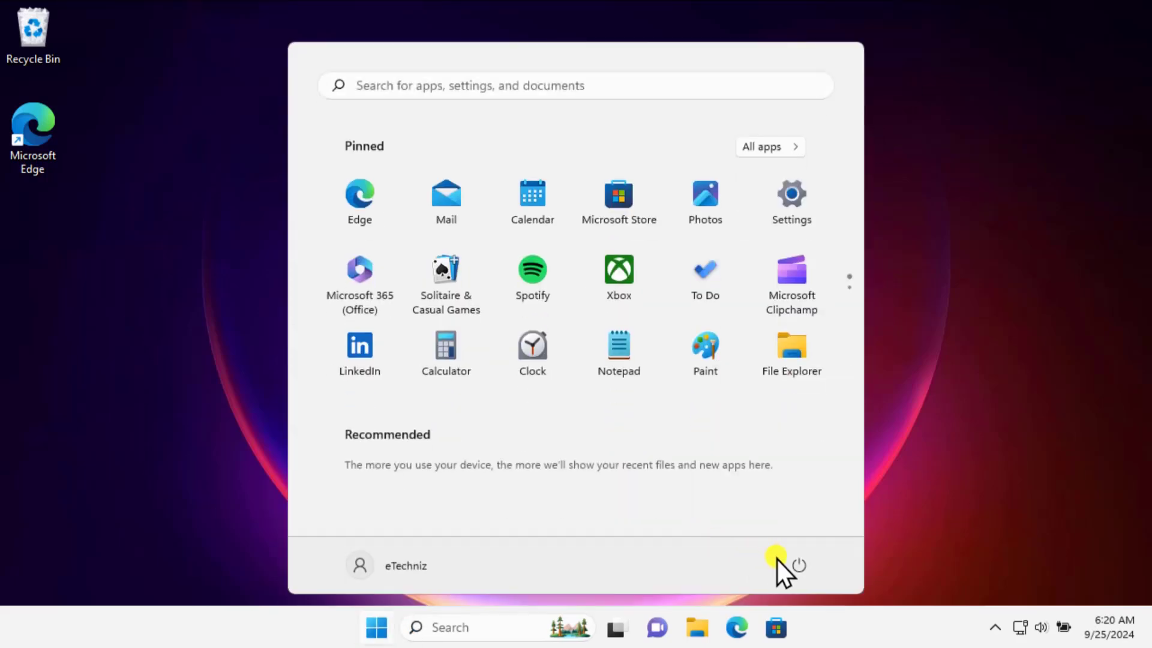
pyautogui.click(803, 566)
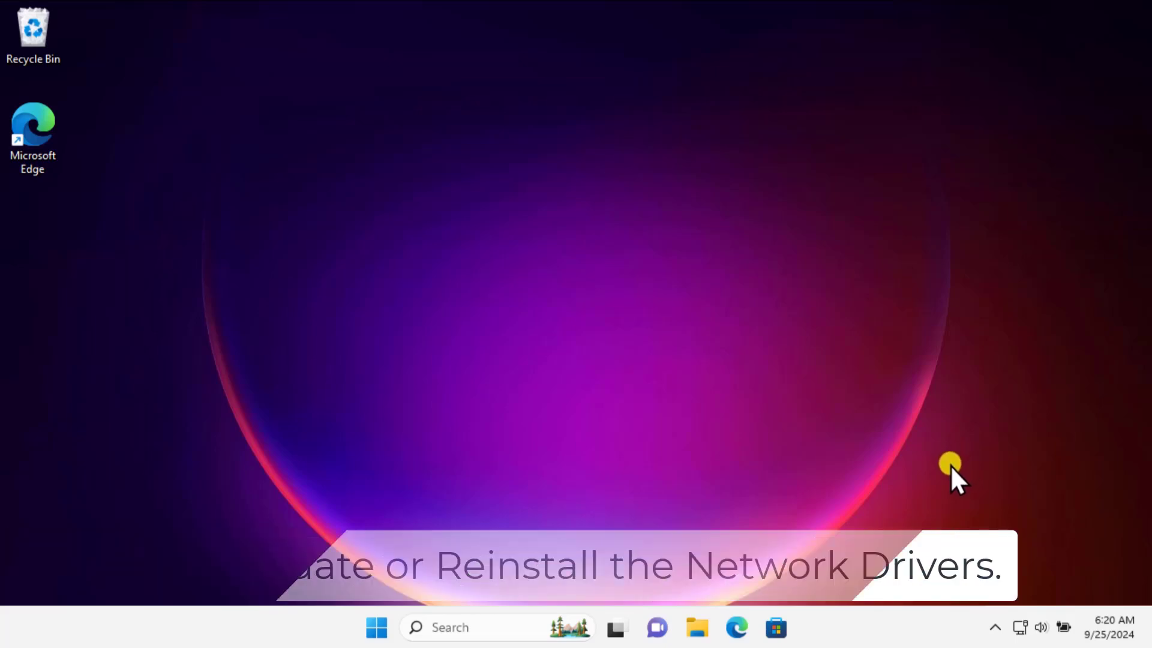
# Open Device Manager and select the Intel(R) PRO/1000 MT Desktop Adapter under Network adapters
pyautogui.rightClick(372, 631)
pyautogui.click(405, 239)
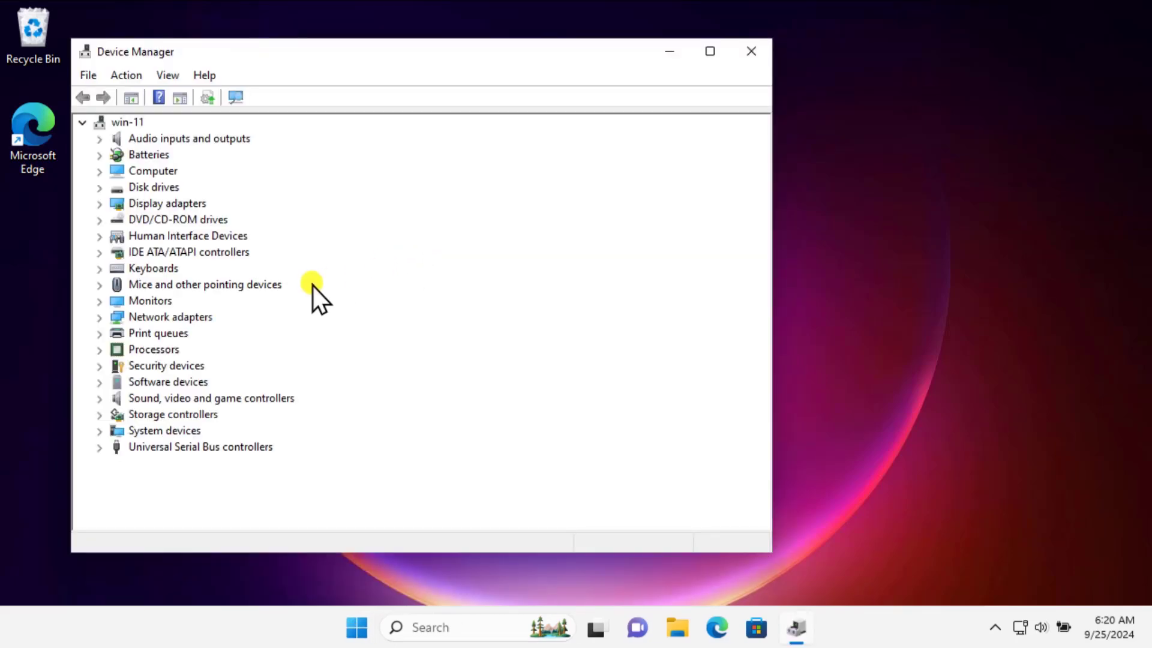
pyautogui.click(136, 318)
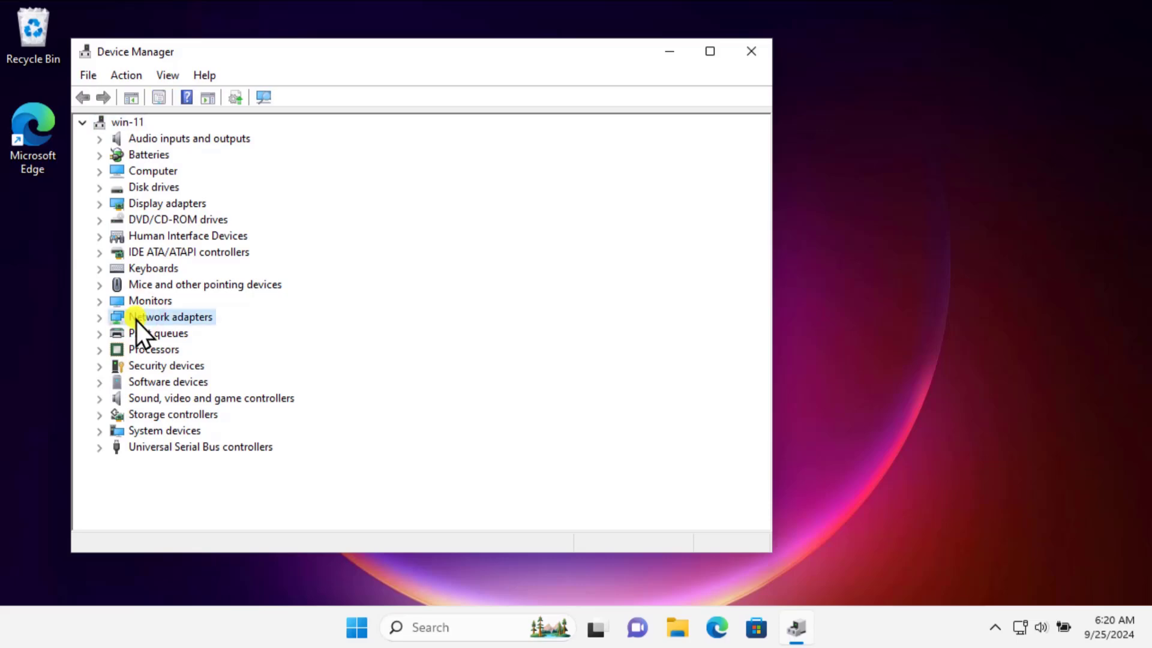
pyautogui.click(100, 322)
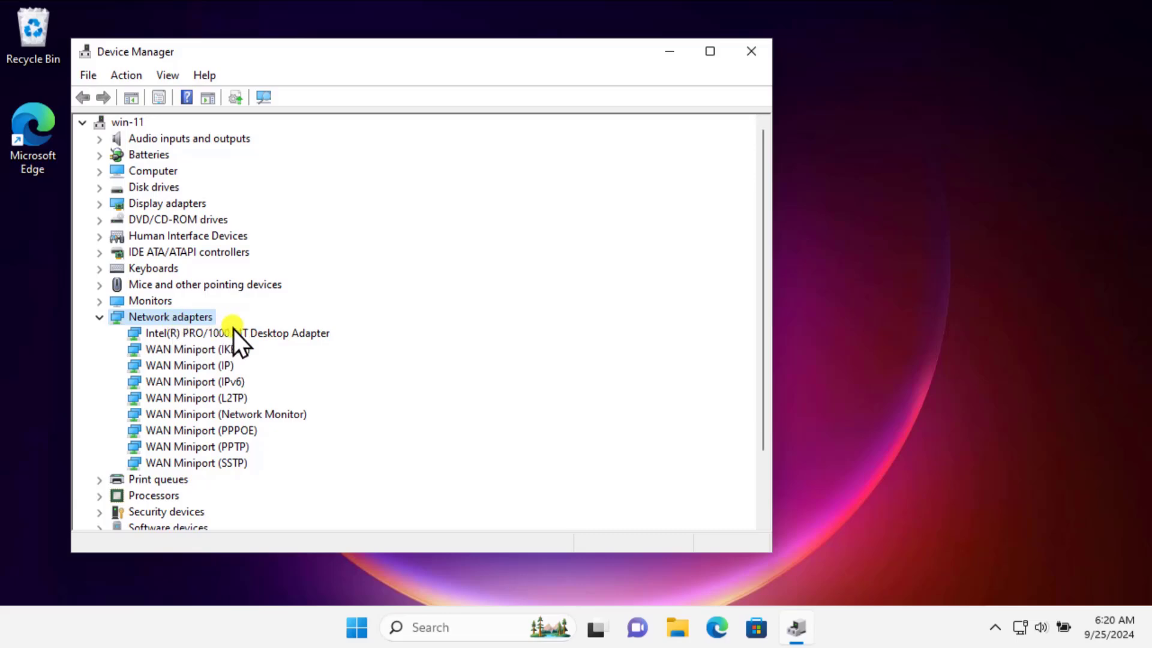
pyautogui.click(268, 334)
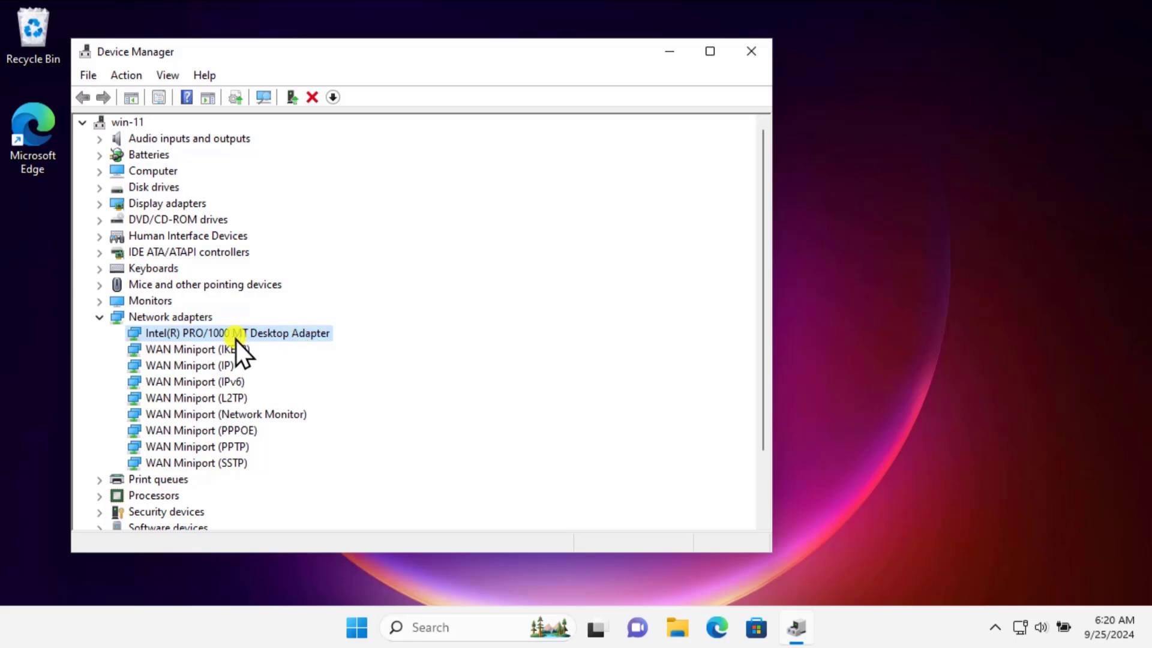
# Update the Intel adapter's driver by searching automatically for drivers
pyautogui.rightClick(297, 340)
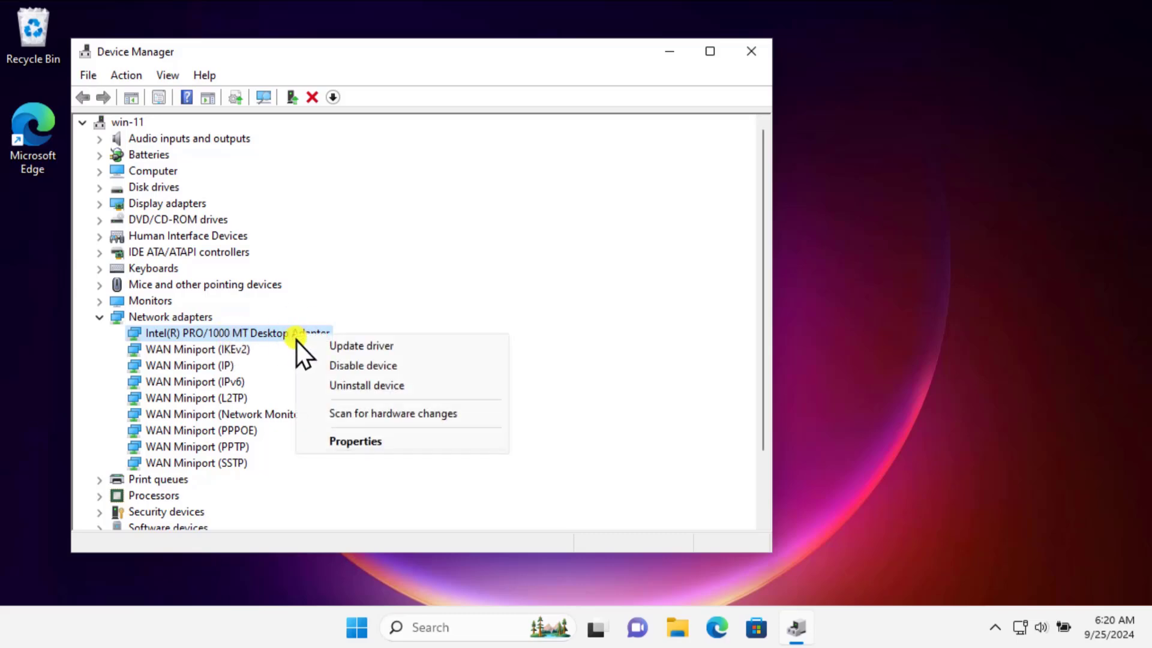
pyautogui.click(401, 350)
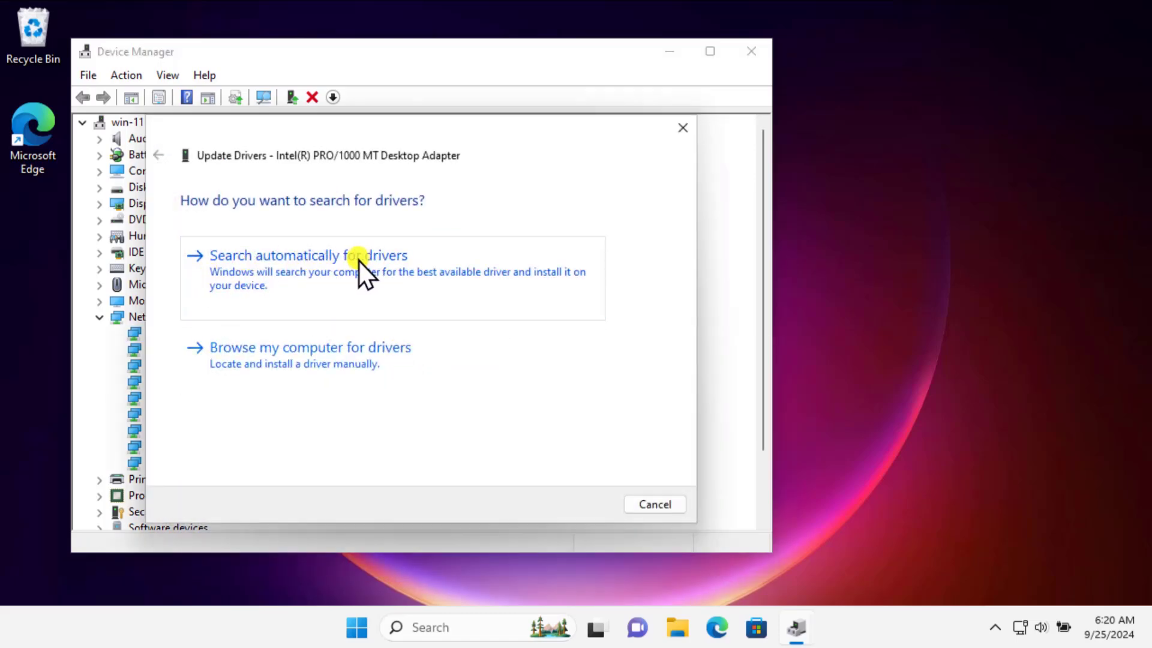
pyautogui.click(387, 261)
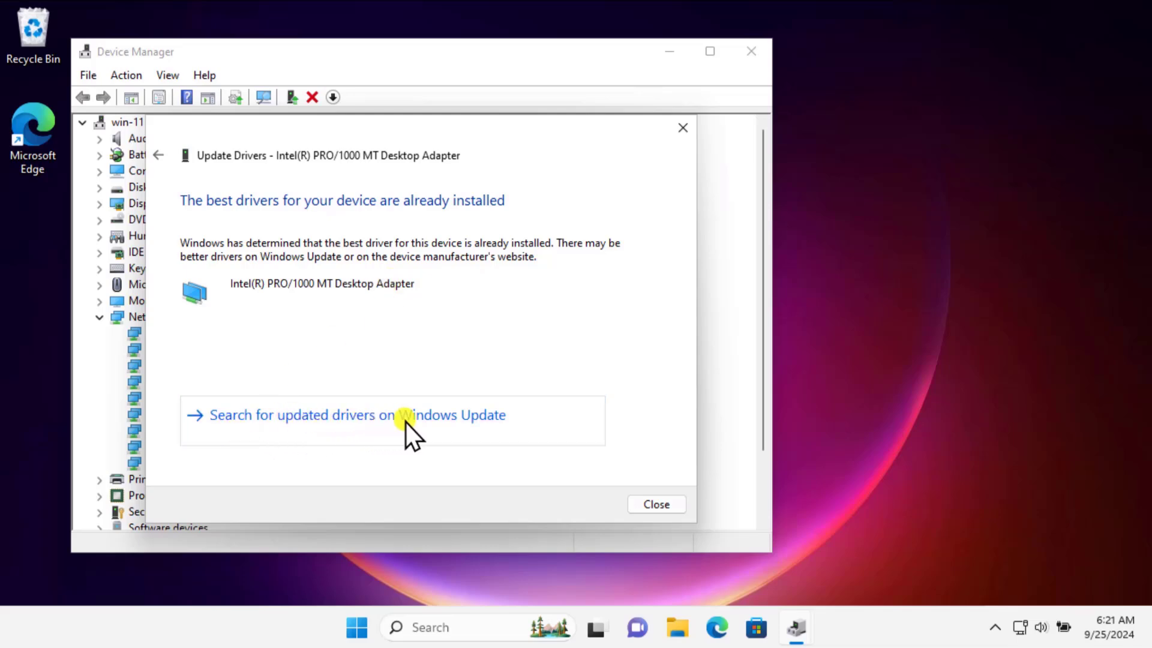
# Check Windows Update for newer drivers, leave the Intel adapter's driver as is, and close Device Manager
pyautogui.click(462, 423)
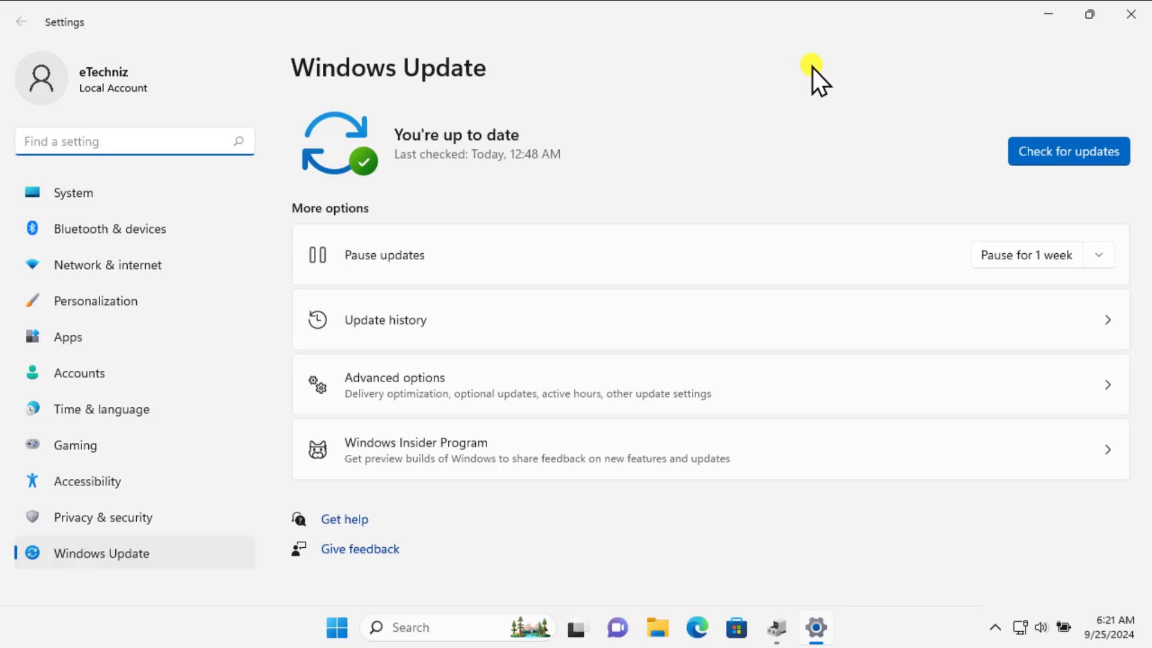
pyautogui.click(1132, 14)
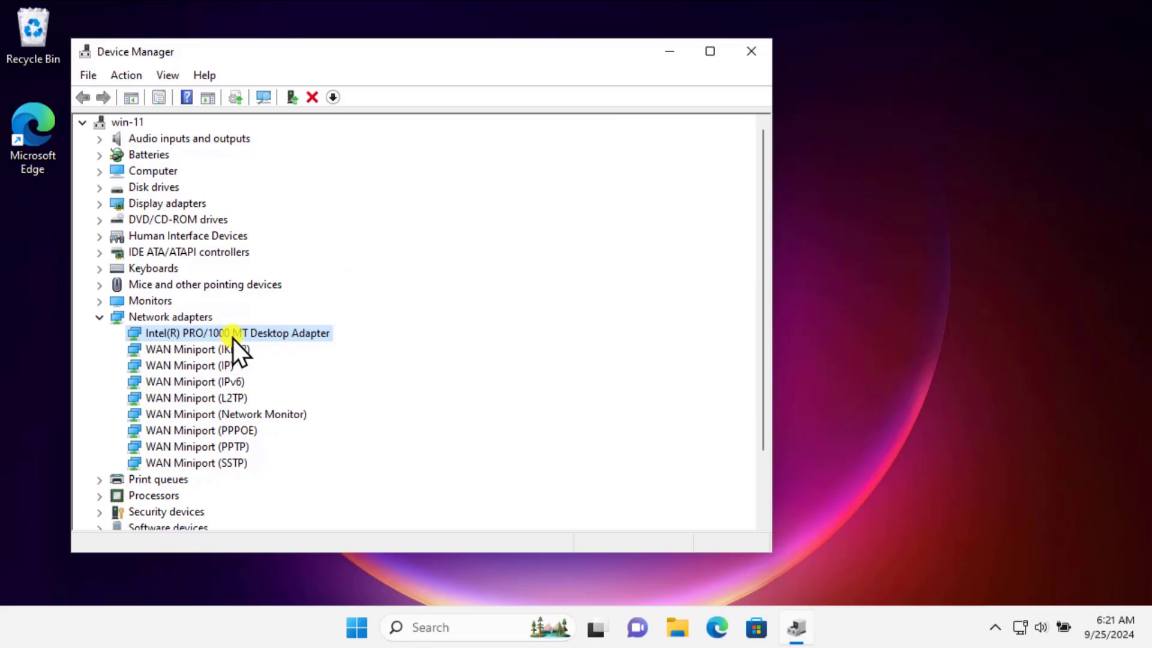
pyautogui.rightClick(291, 342)
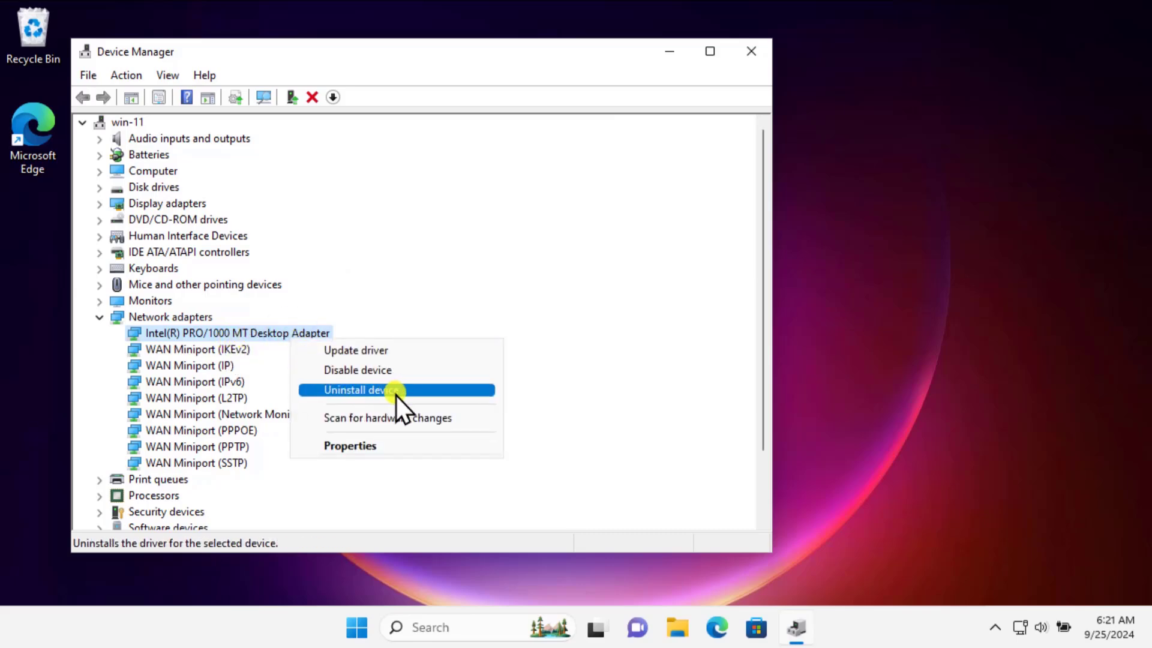
pyautogui.click(747, 54)
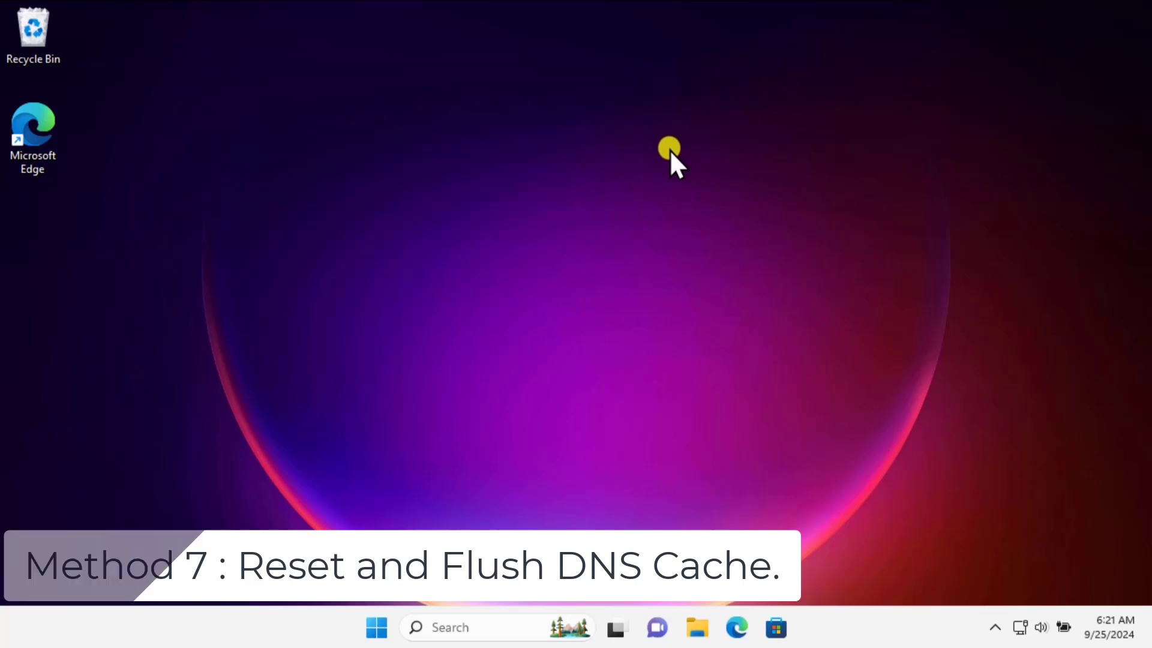
# Search 'cmd' and launch Command Prompt as administrator, approving the UAC prompt
pyautogui.click(460, 627)
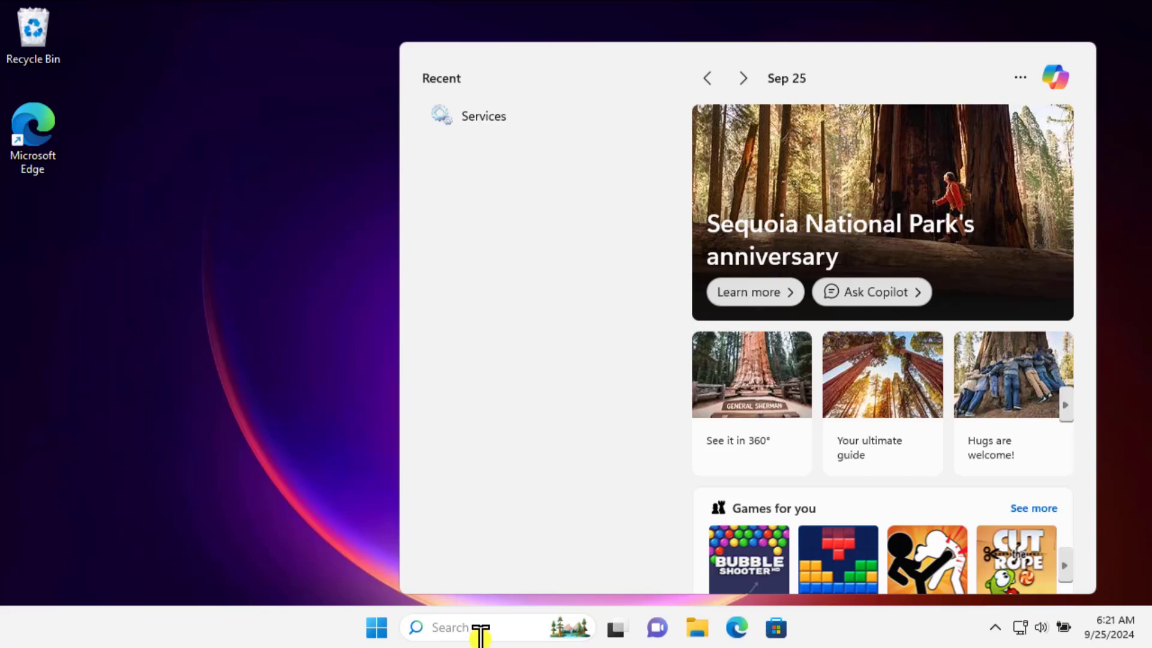
pyautogui.write('cmd')
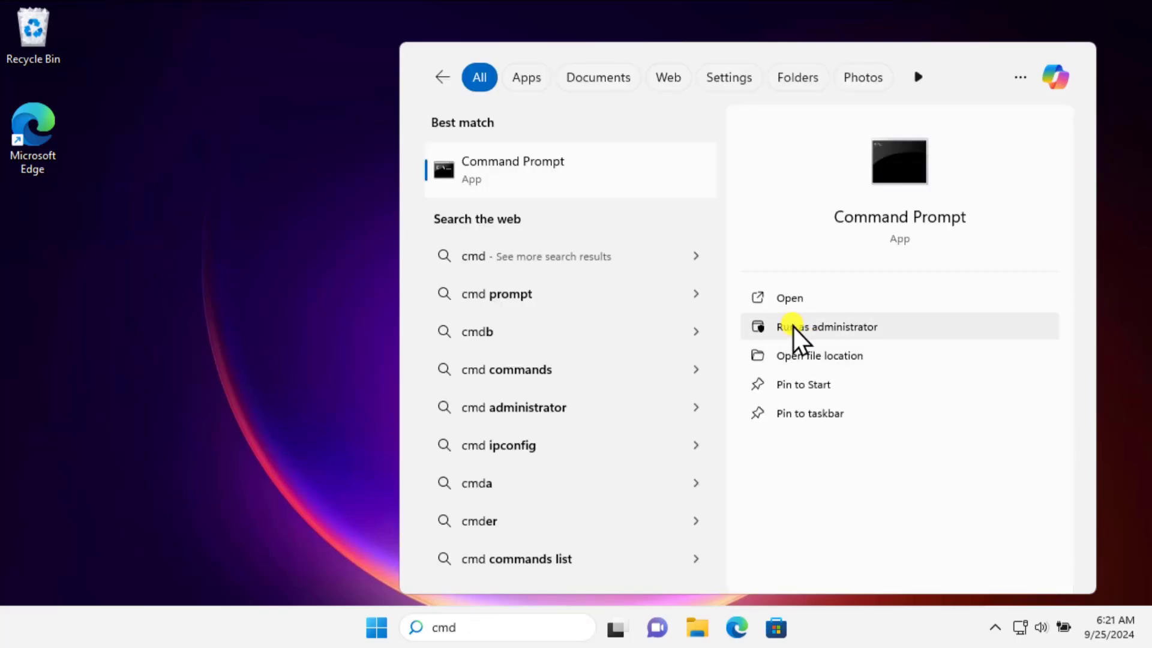
pyautogui.click(879, 332)
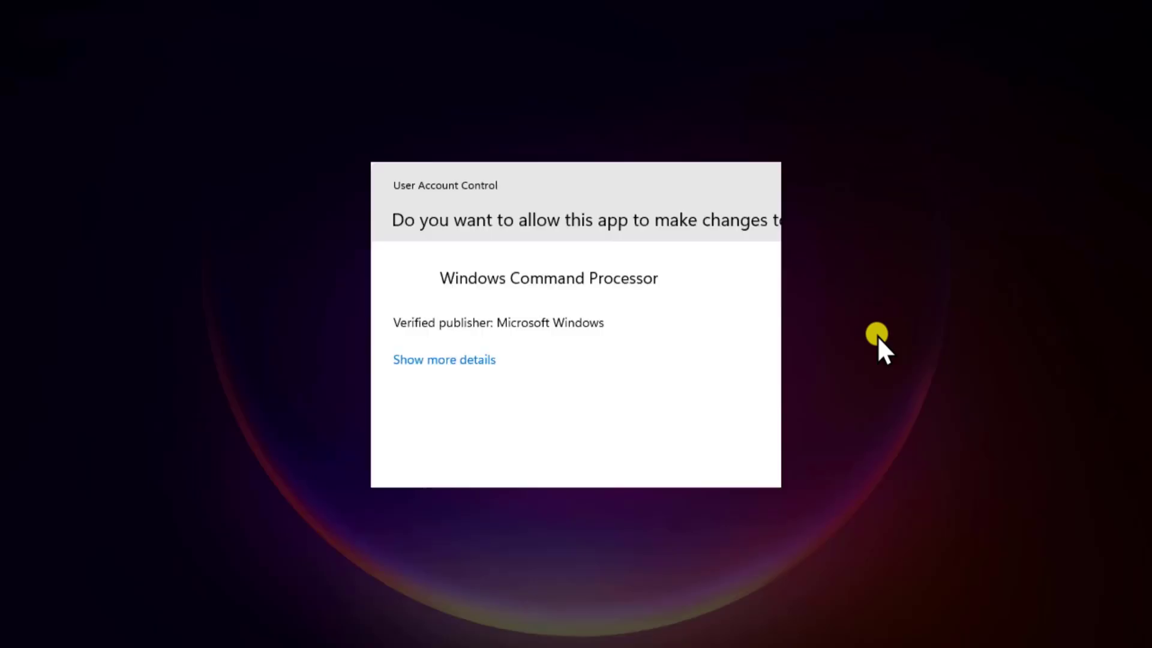
pyautogui.click(505, 455)
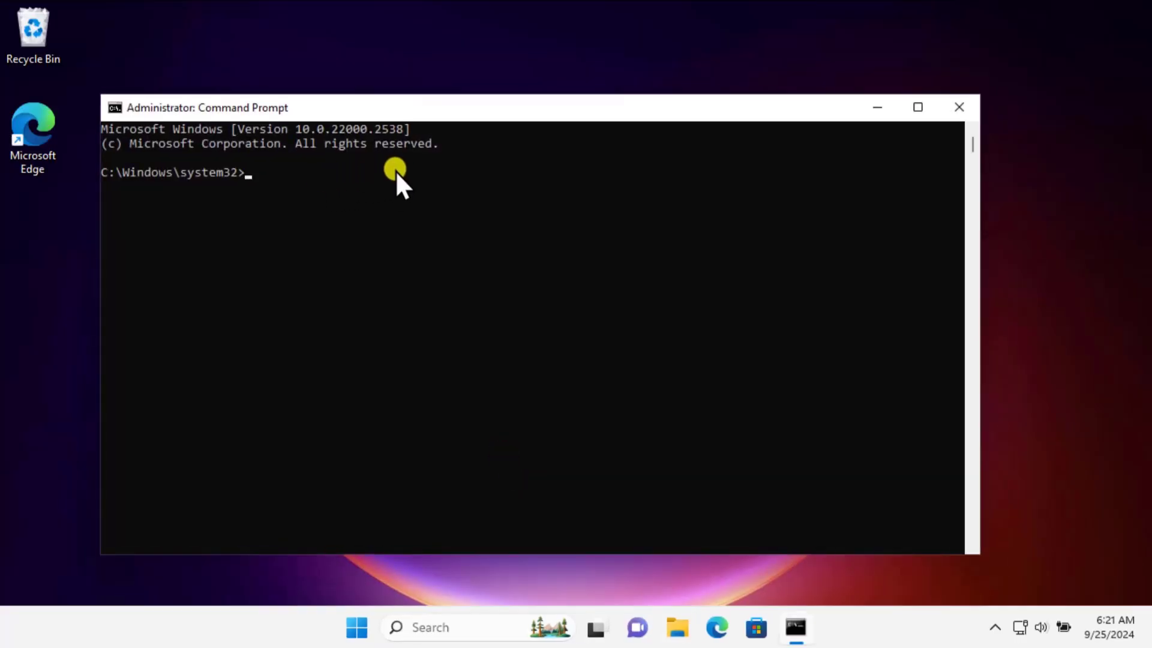
# Run netsh winsock reset and netsh int ip reset
pyautogui.write('net')
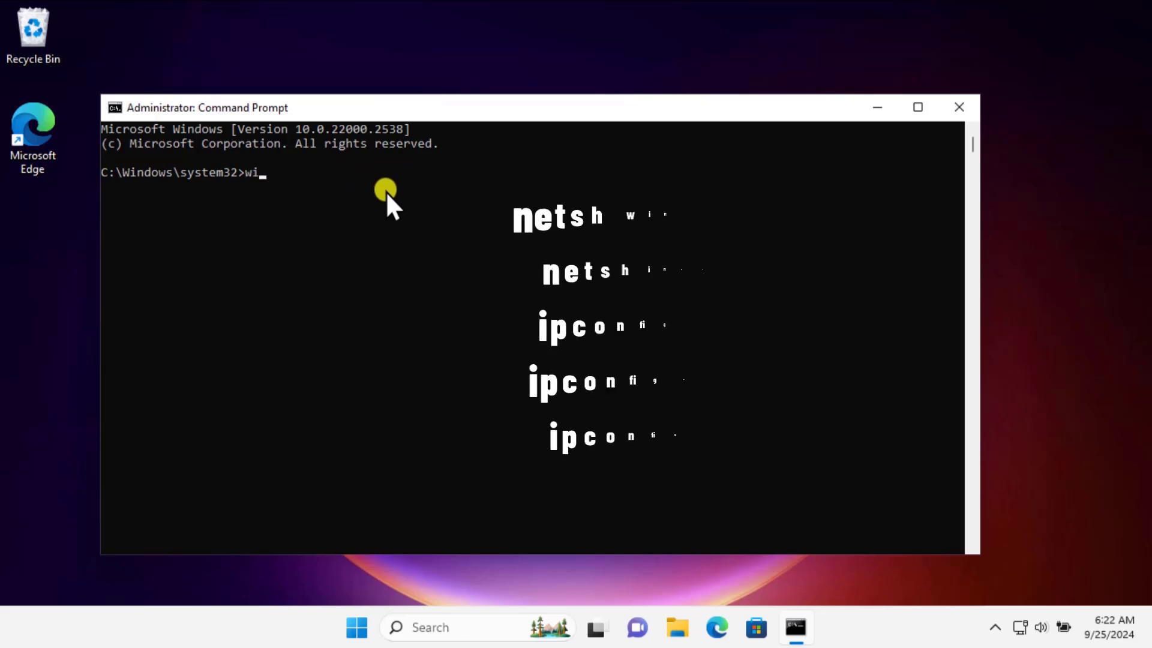
pyautogui.write('sh winsock reset')
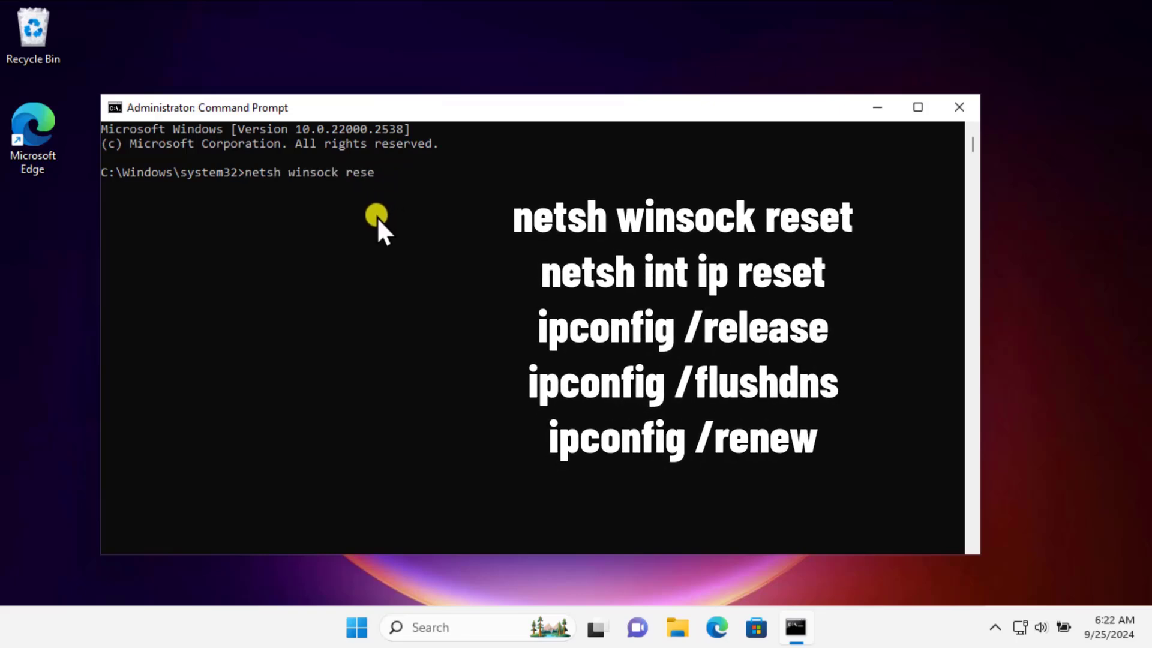
pyautogui.press('Return')
pyautogui.write('netsh int ip reset')
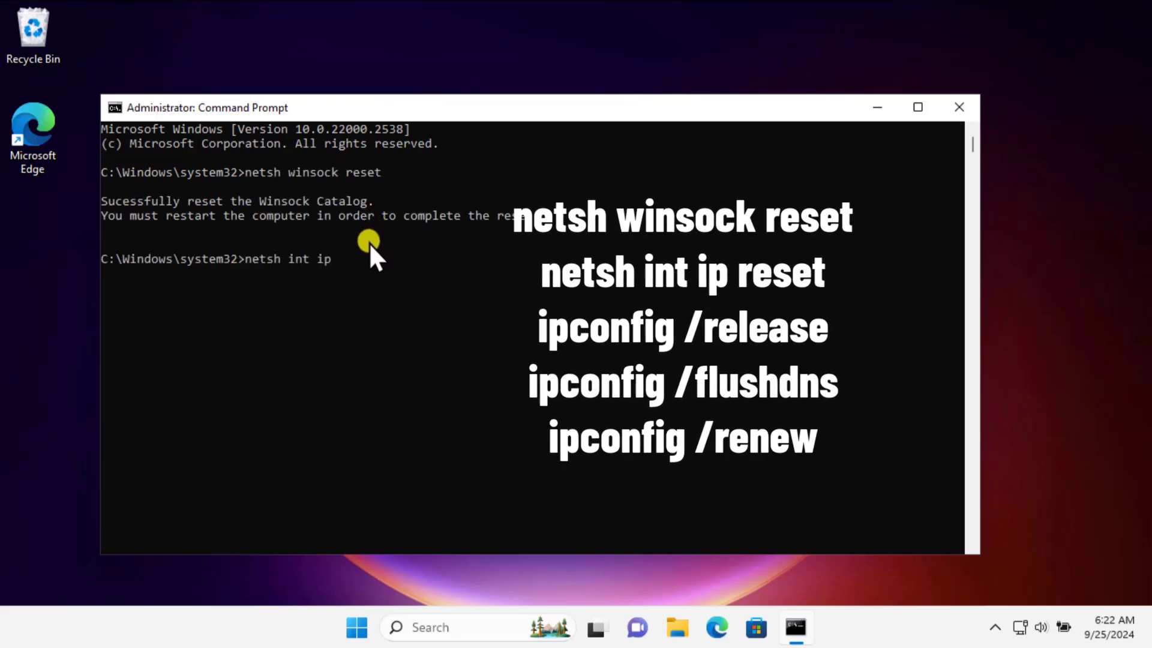
pyautogui.press('Return')
# Run ipconfig /release, /flushdns and /renew, then close Command Prompt
pyautogui.write('ipconfig /release')
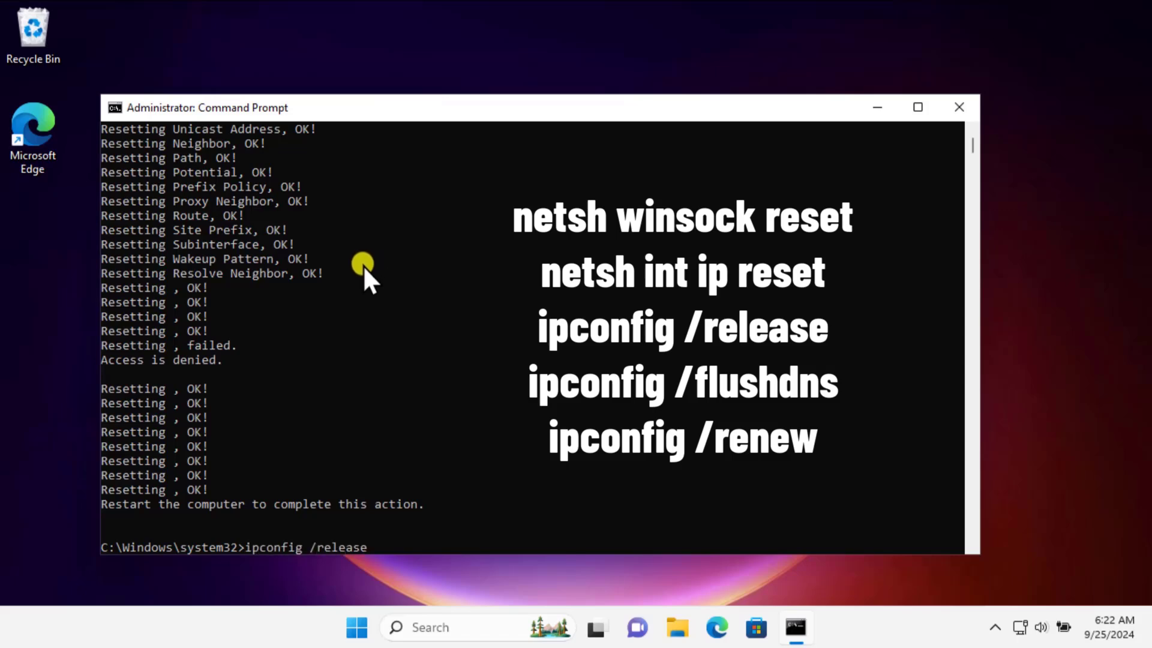
pyautogui.press('Return')
pyautogui.write('ipconfig /')
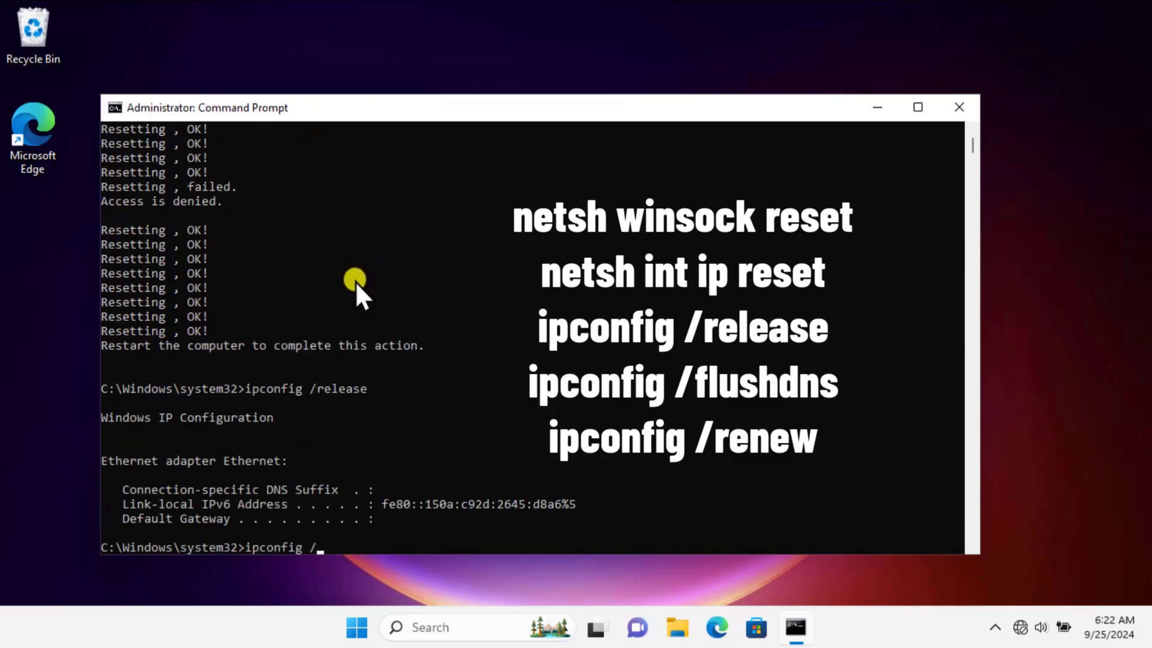
pyautogui.write('flushdns')
pyautogui.press('Return')
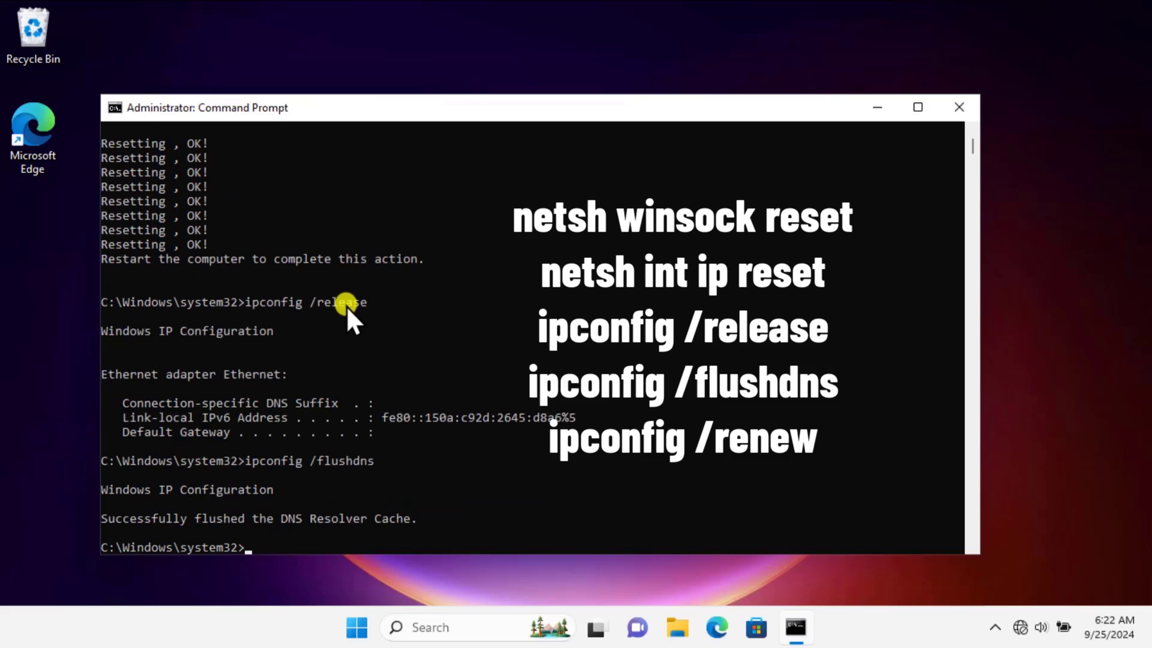
pyautogui.write('ipconfig /renew')
pyautogui.press('Return')
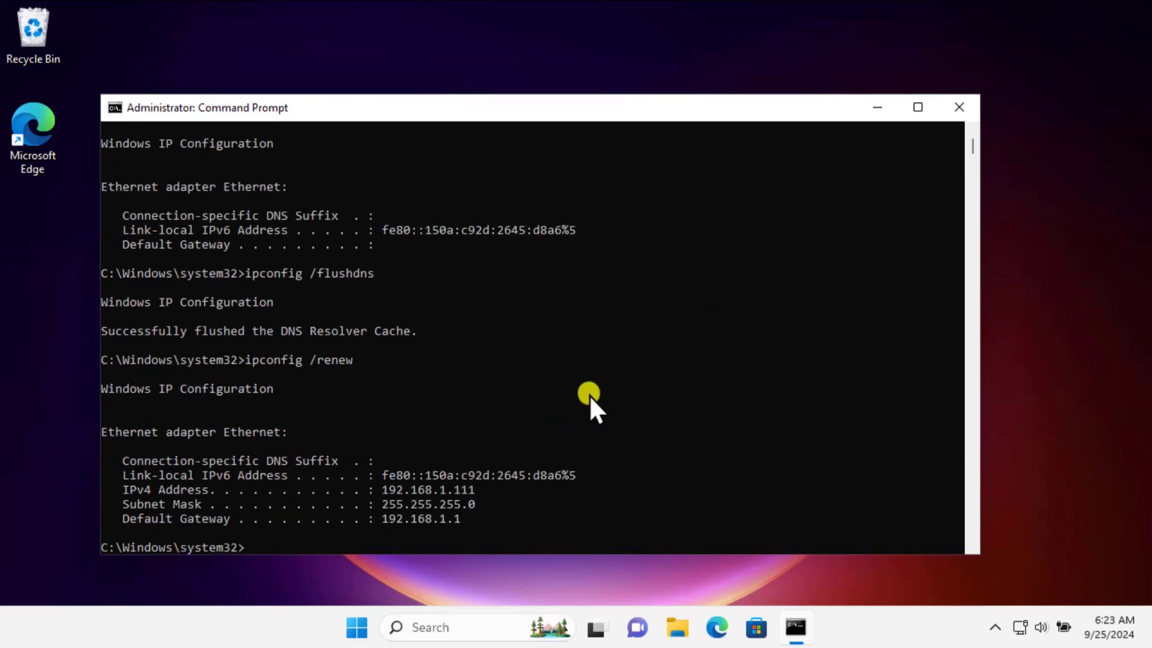
pyautogui.click(966, 114)
pyautogui.click(377, 628)
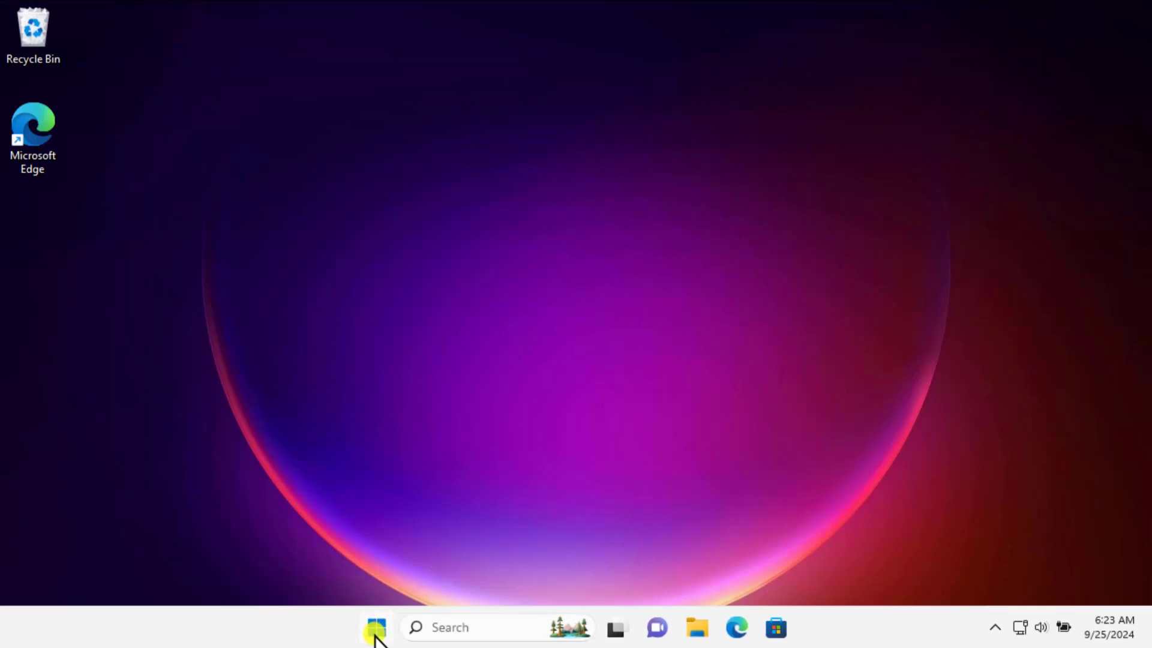
pyautogui.click(787, 561)
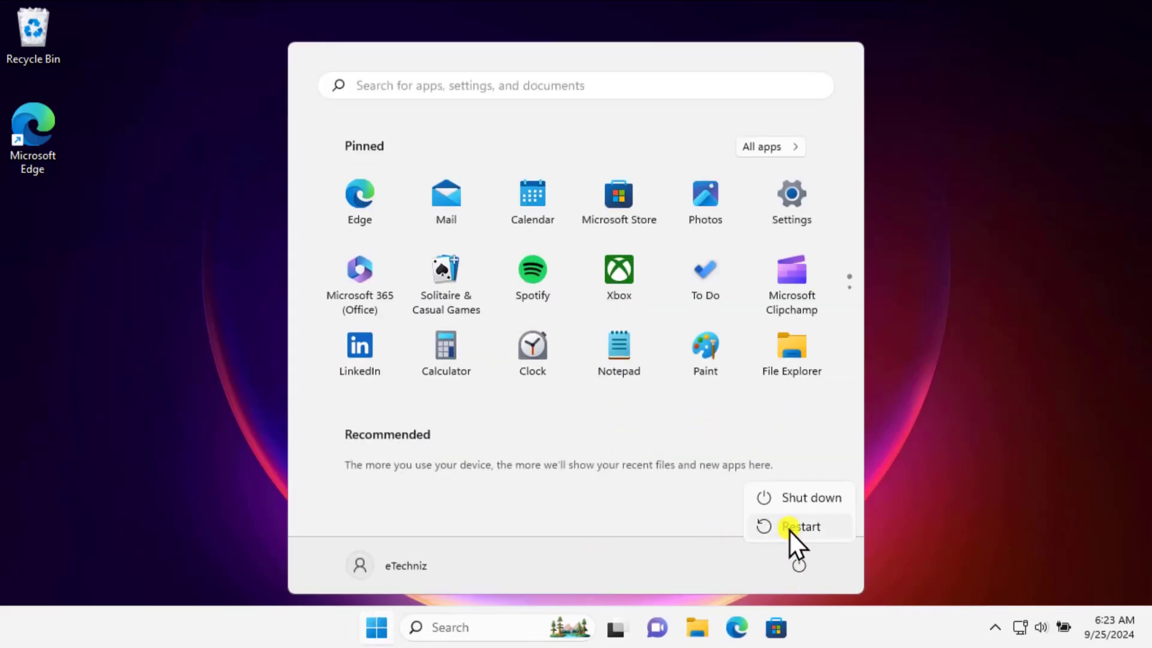
pyautogui.click(1024, 325)
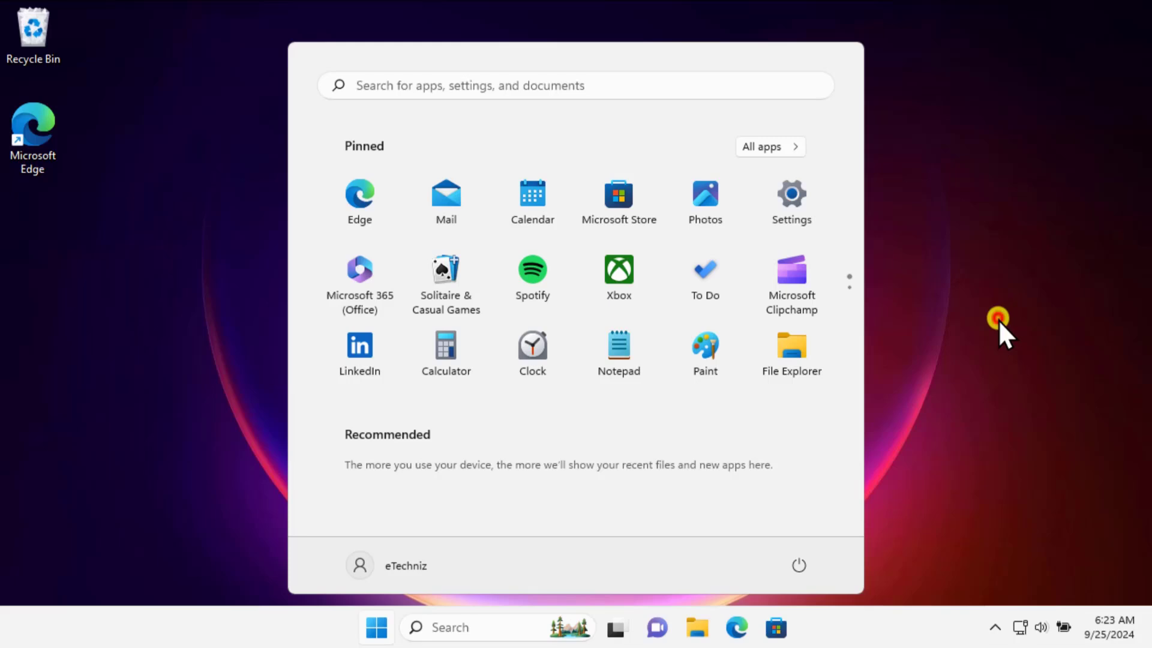
pyautogui.click(999, 319)
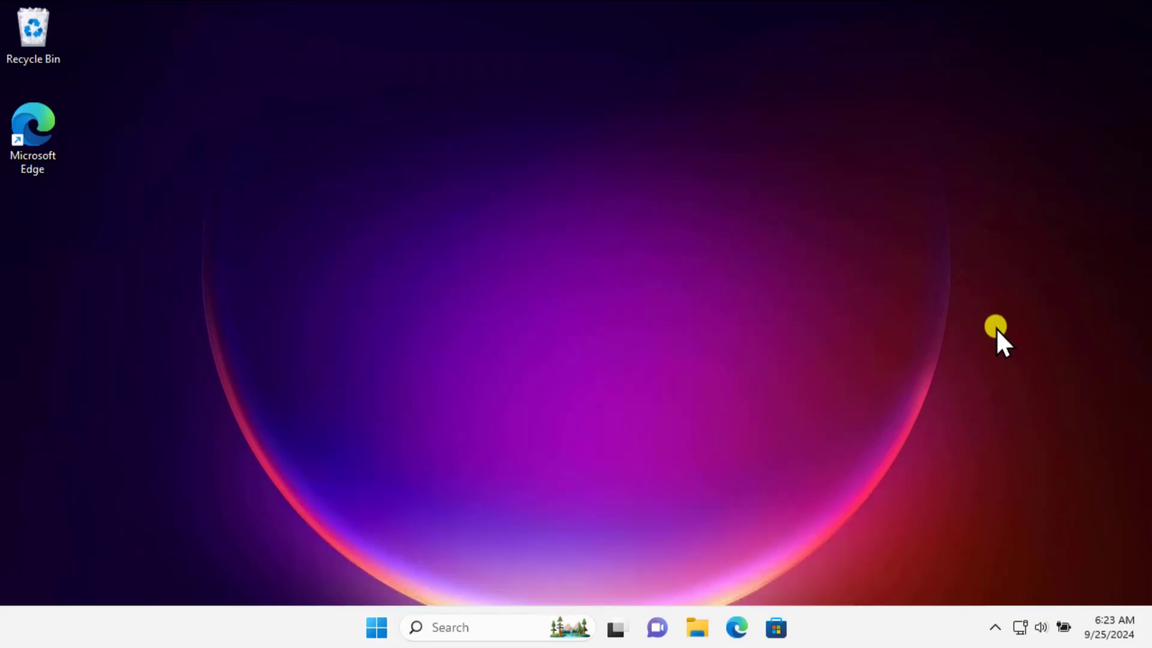